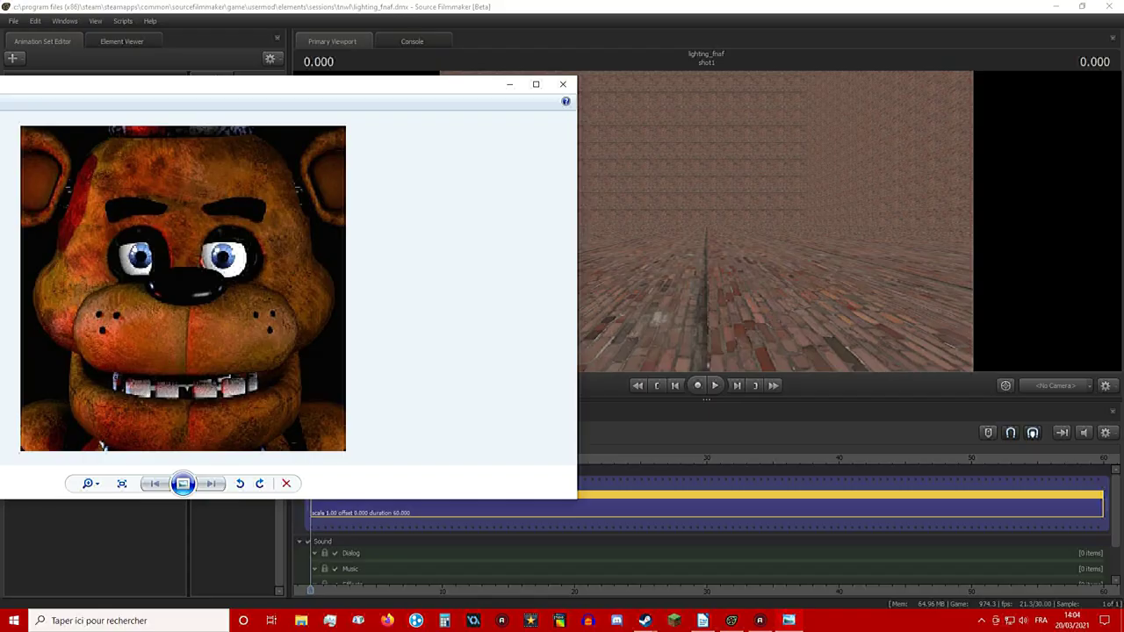
Arrange the session window and the Freddy reference image side by side, shrinking and shifting them so both stay visible
drag(478, 7, 768, 27)
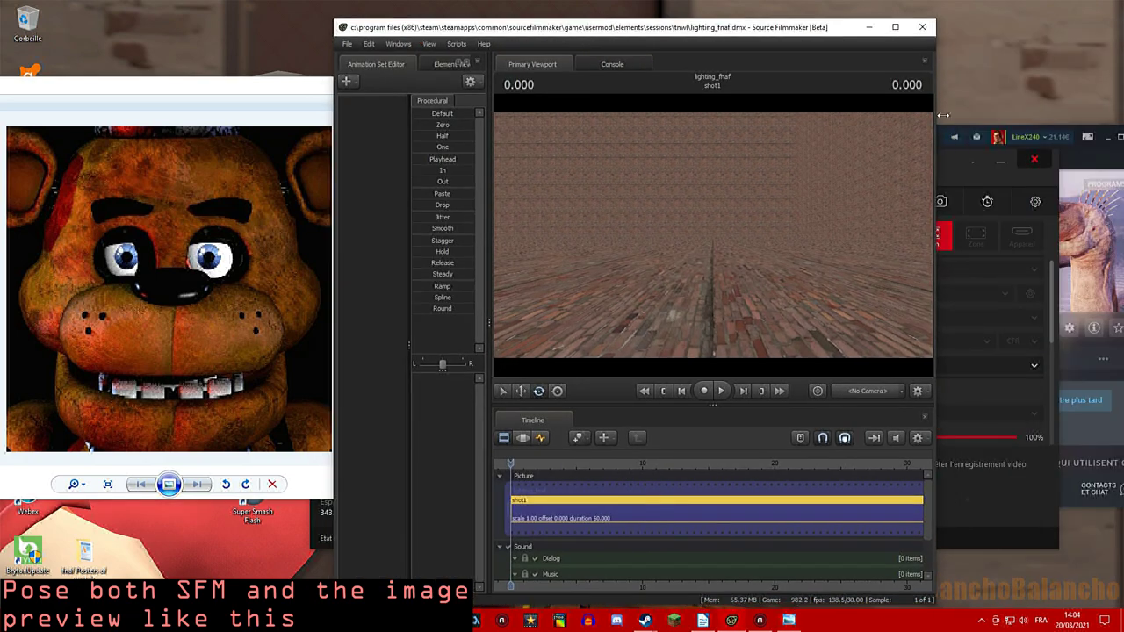
drag(937, 116, 1120, 114)
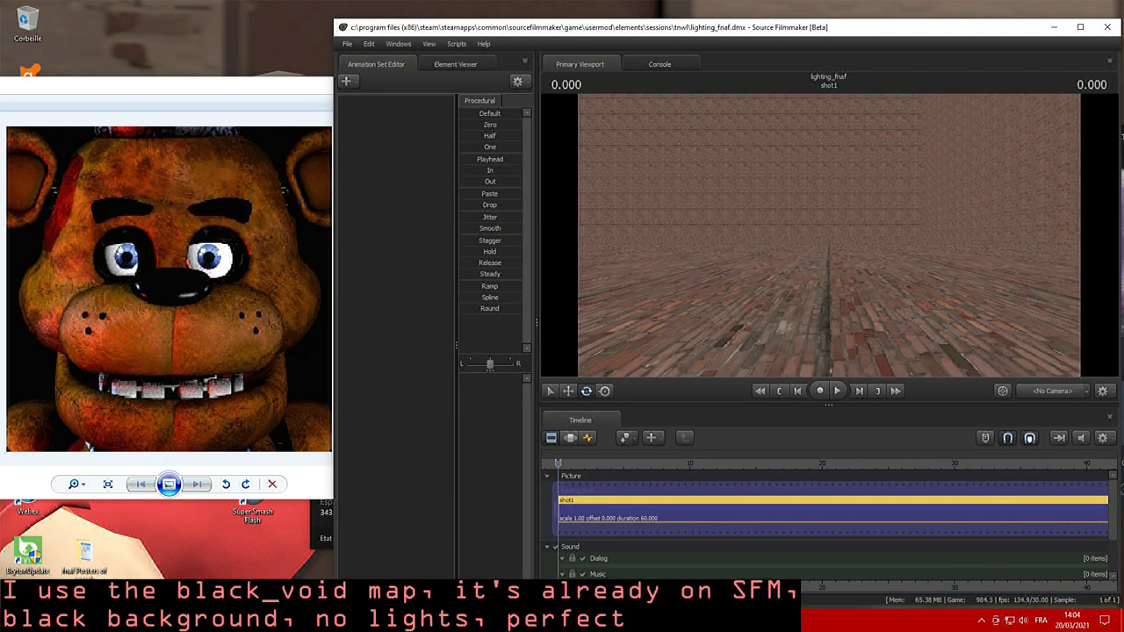
click(88, 446)
drag(252, 80, 226, 69)
drag(468, 26, 422, 24)
drag(1073, 264, 1122, 264)
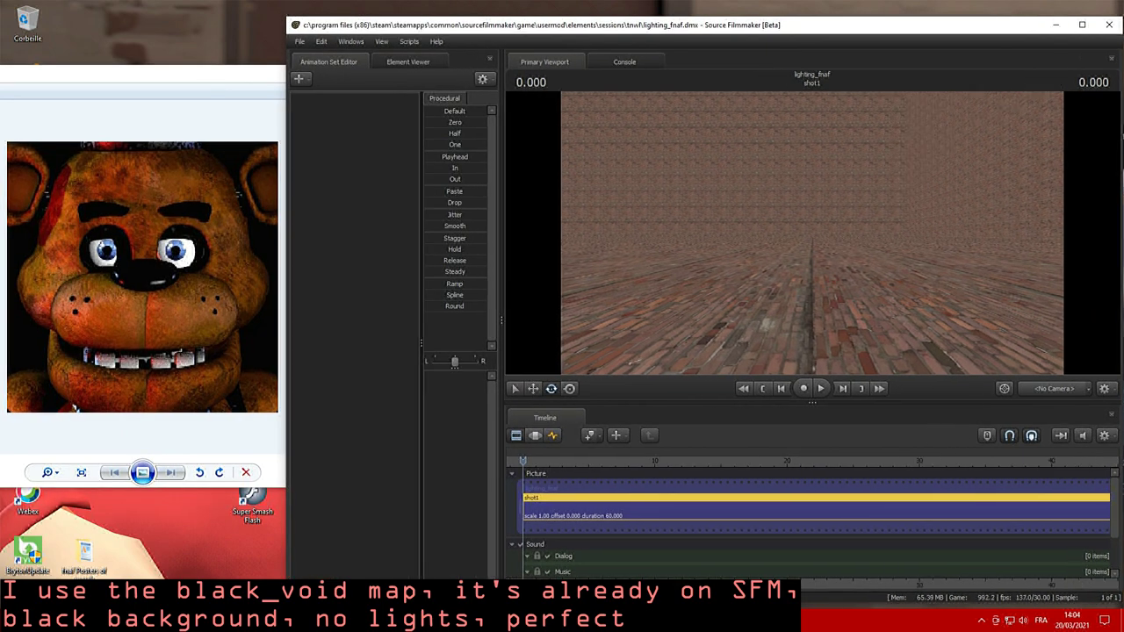
Disable Ambient Occlusion in the viewport's progressive refinement settings
right_click(852, 209)
click(887, 211)
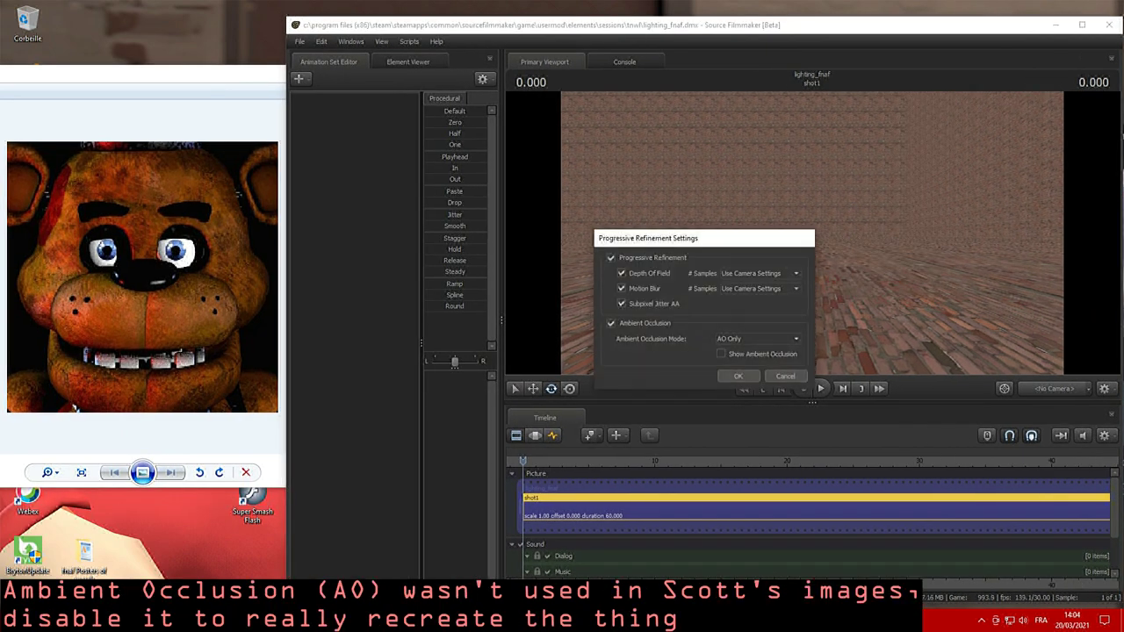
click(611, 323)
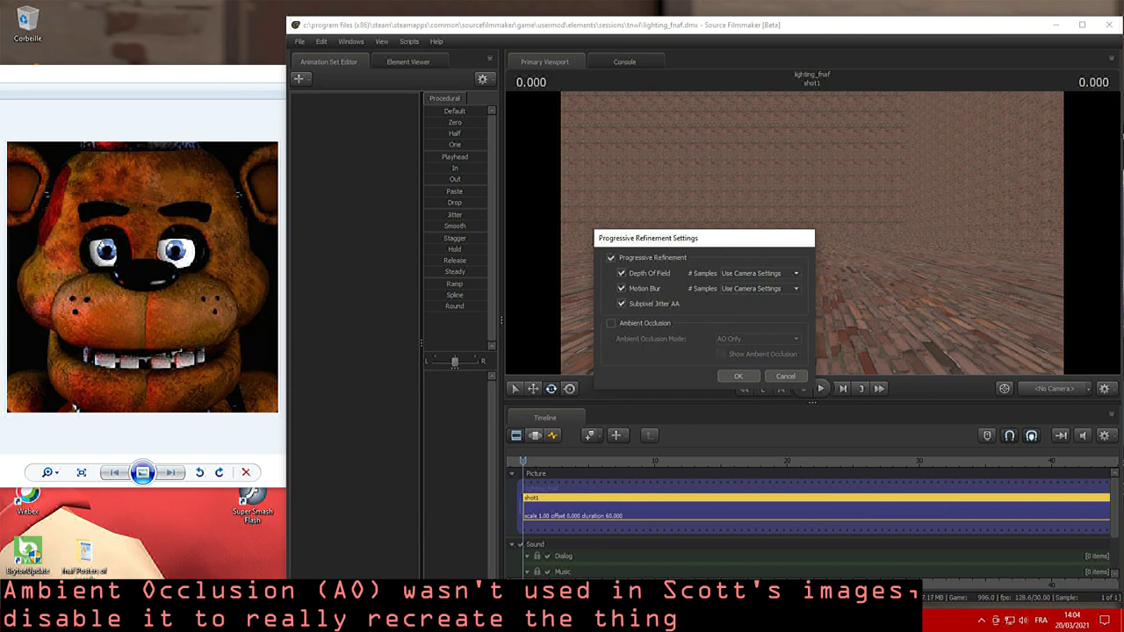
click(738, 376)
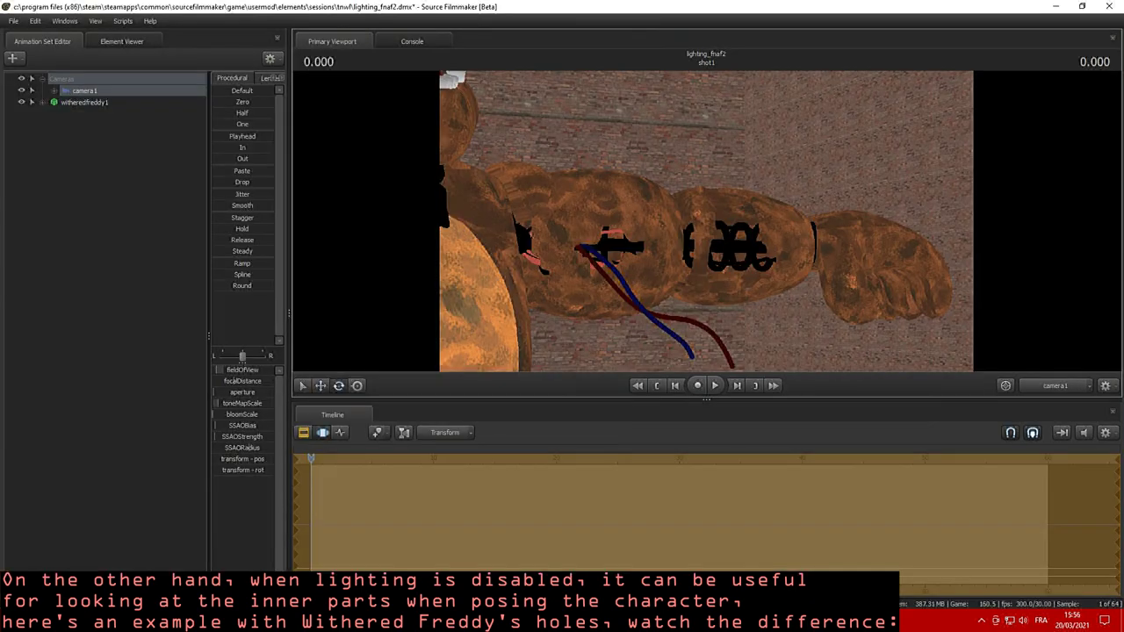
Turn on Ambient Occlusion for the Withered Freddy scene and rotate the left lower arm bone to examine the suit's holes
right_click(696, 269)
click(729, 277)
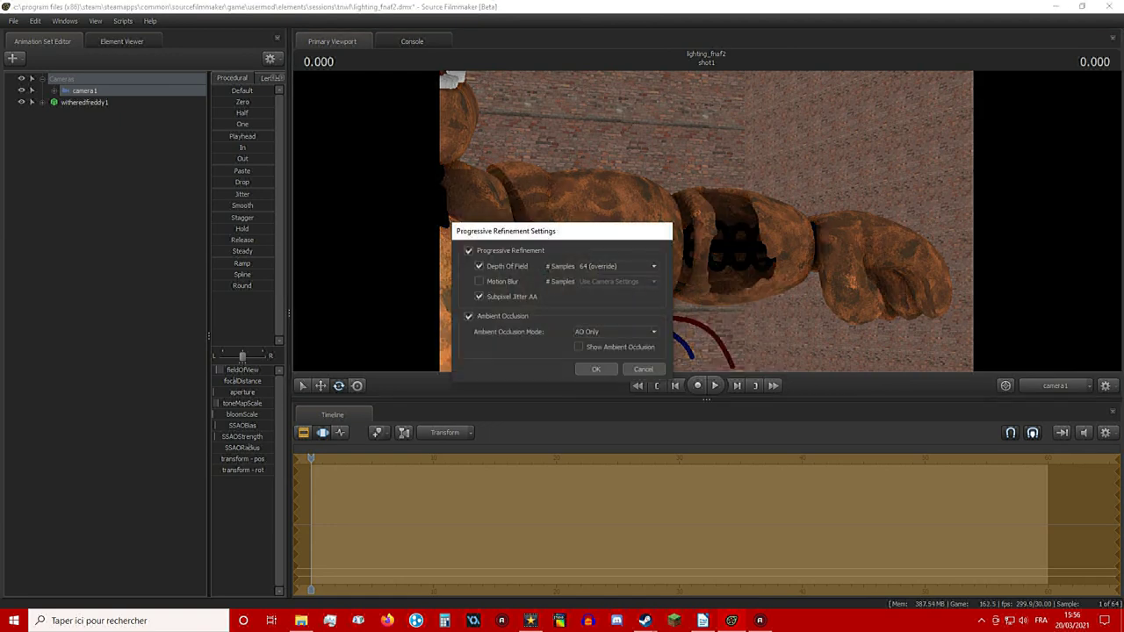
key(Return)
click(669, 247)
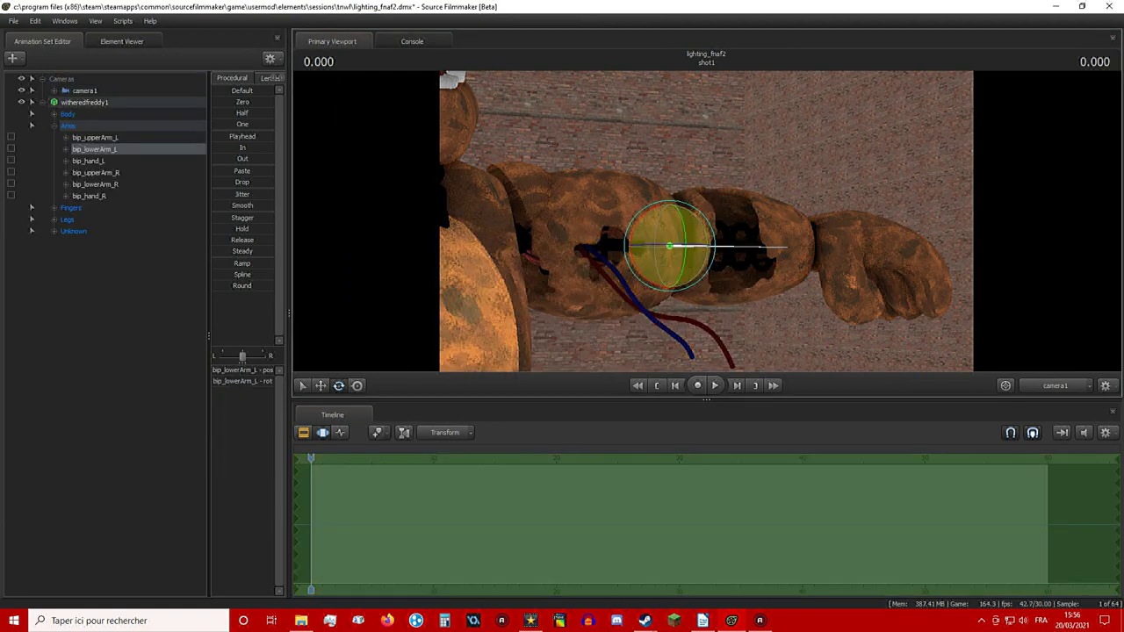
drag(670, 248, 766, 303)
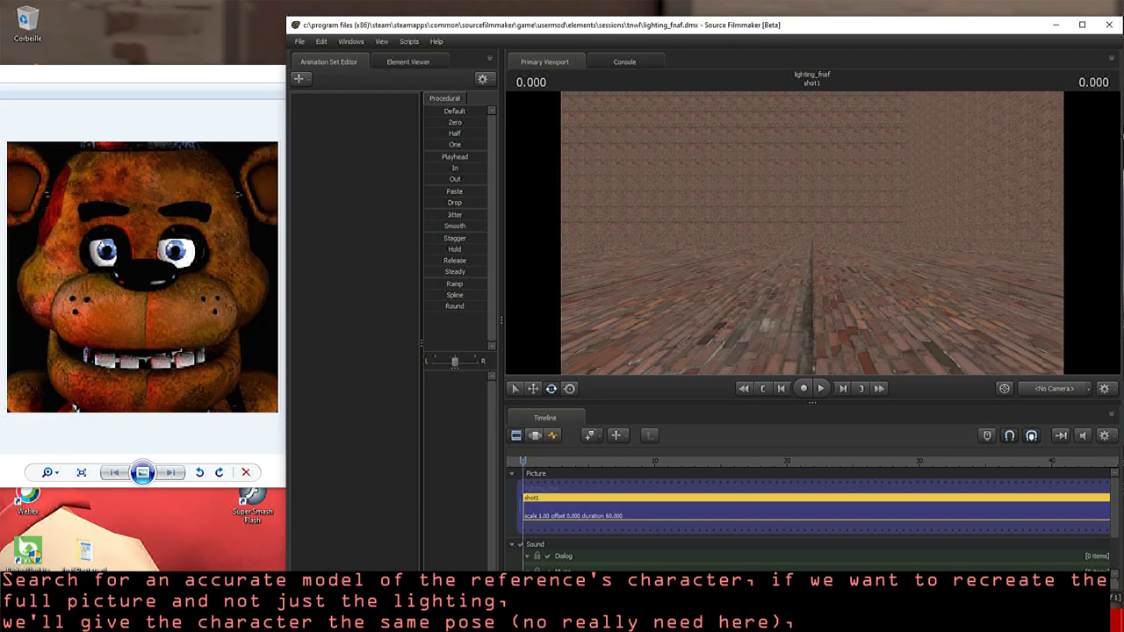
Filter the model browser by "freddy rynfox" and add rynfox\freddy.mdl to the shot as a new animation set
click(298, 79)
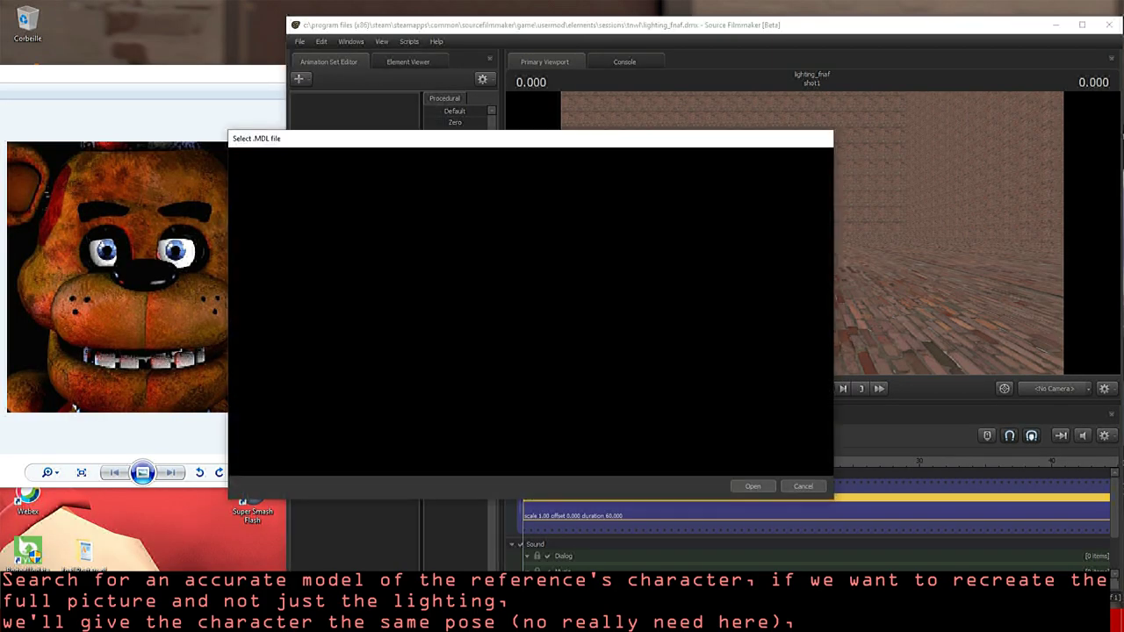
click(296, 431)
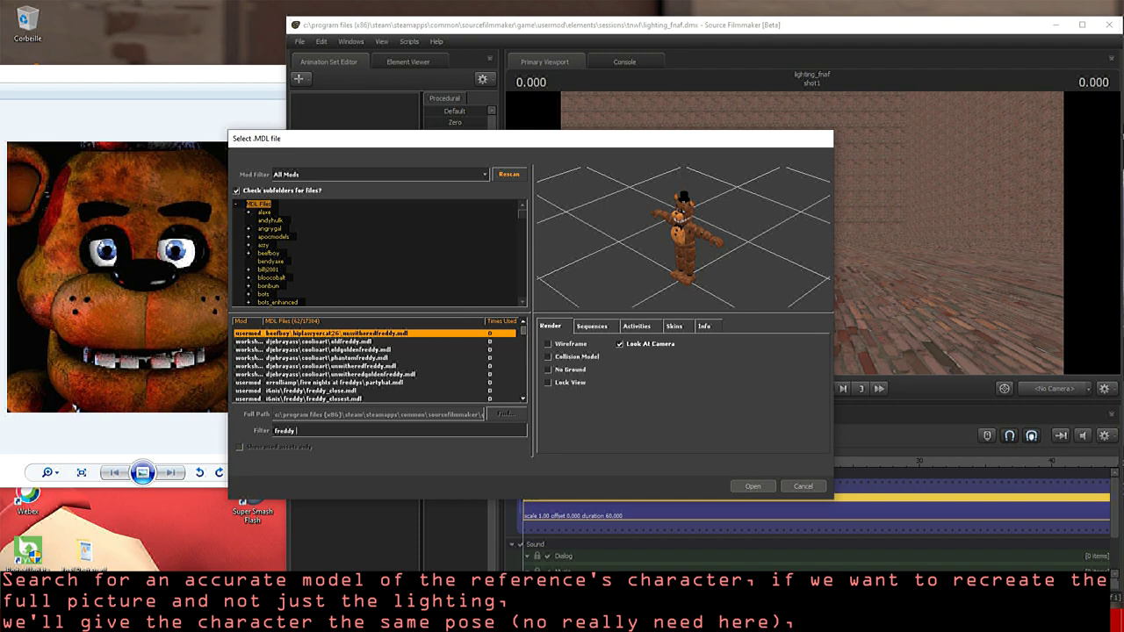
text(rynfox)
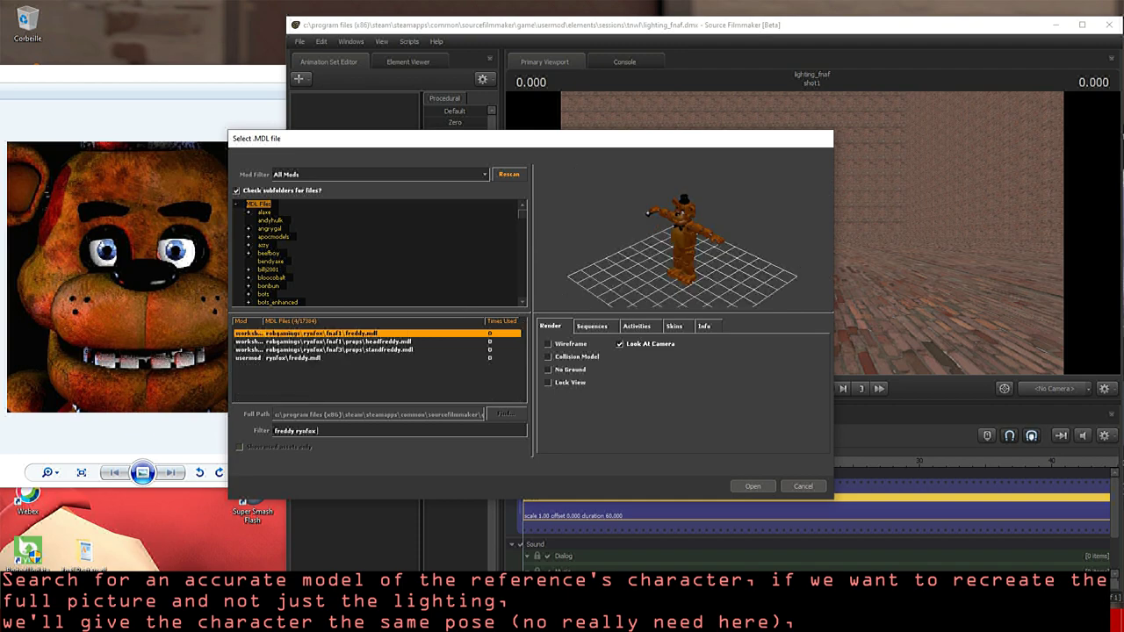
click(299, 357)
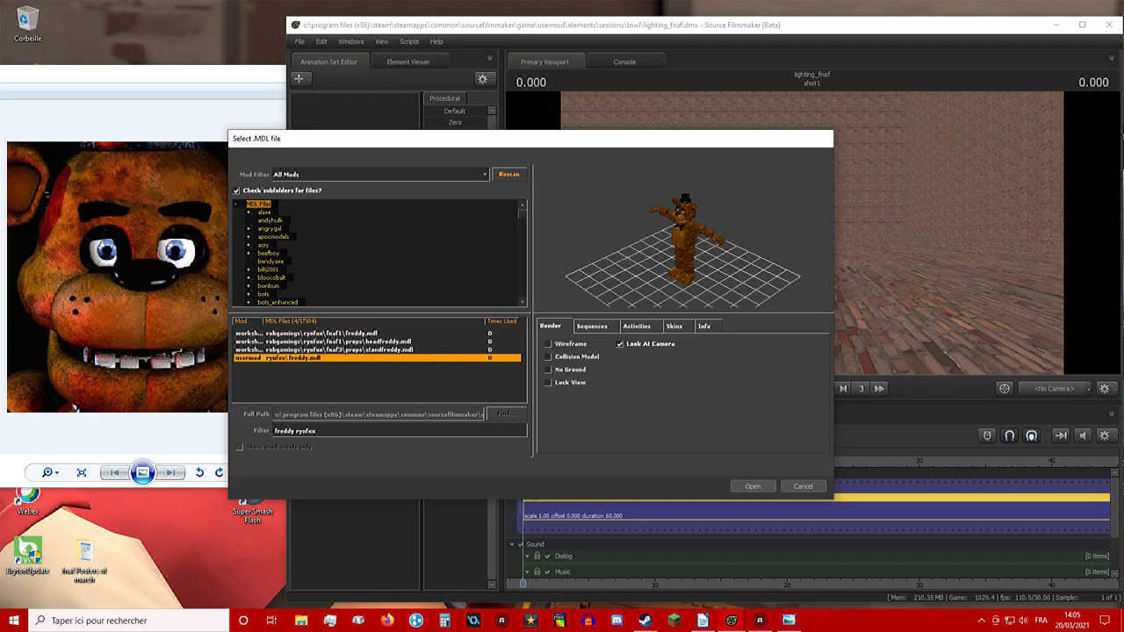
click(747, 484)
Create an animation set for the scene camera camera1 and select it for editing
click(1054, 389)
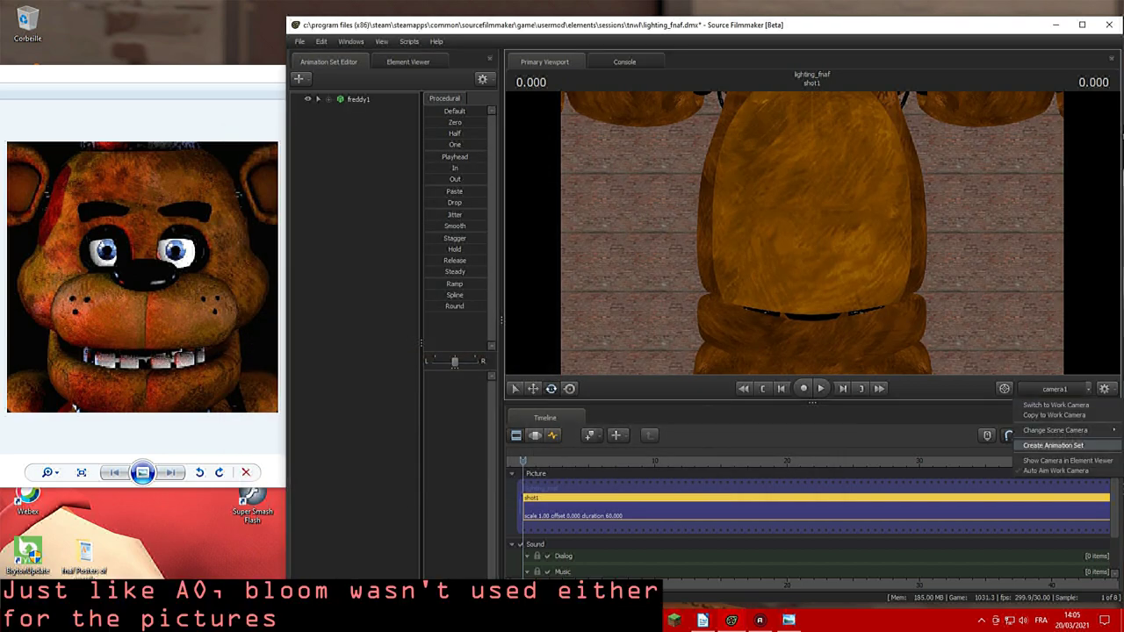
click(1053, 445)
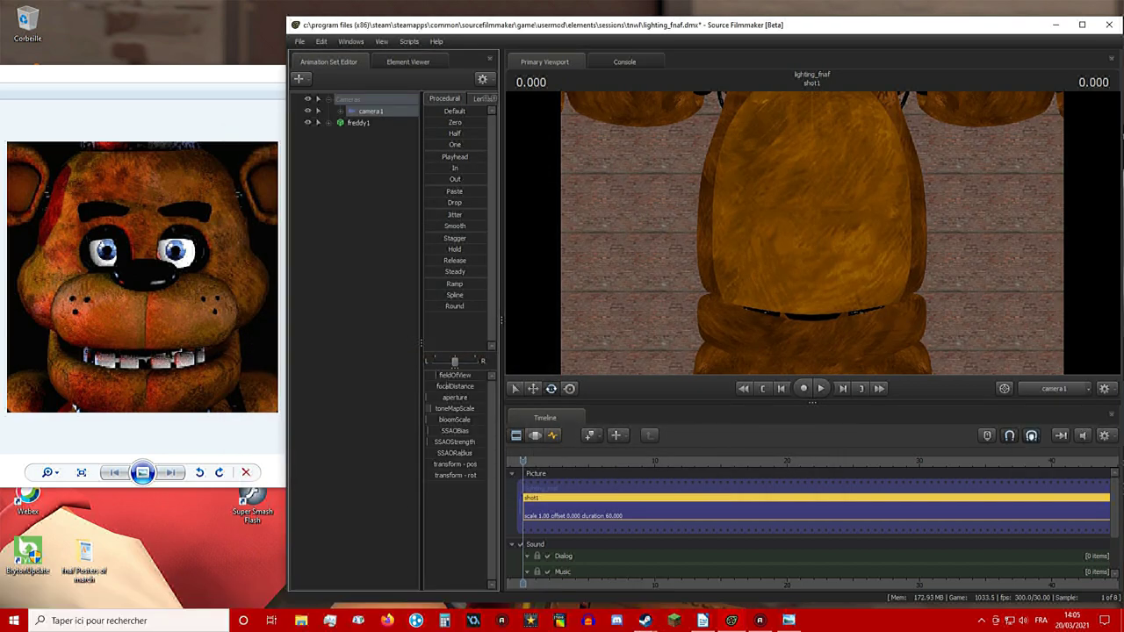
key(F1)
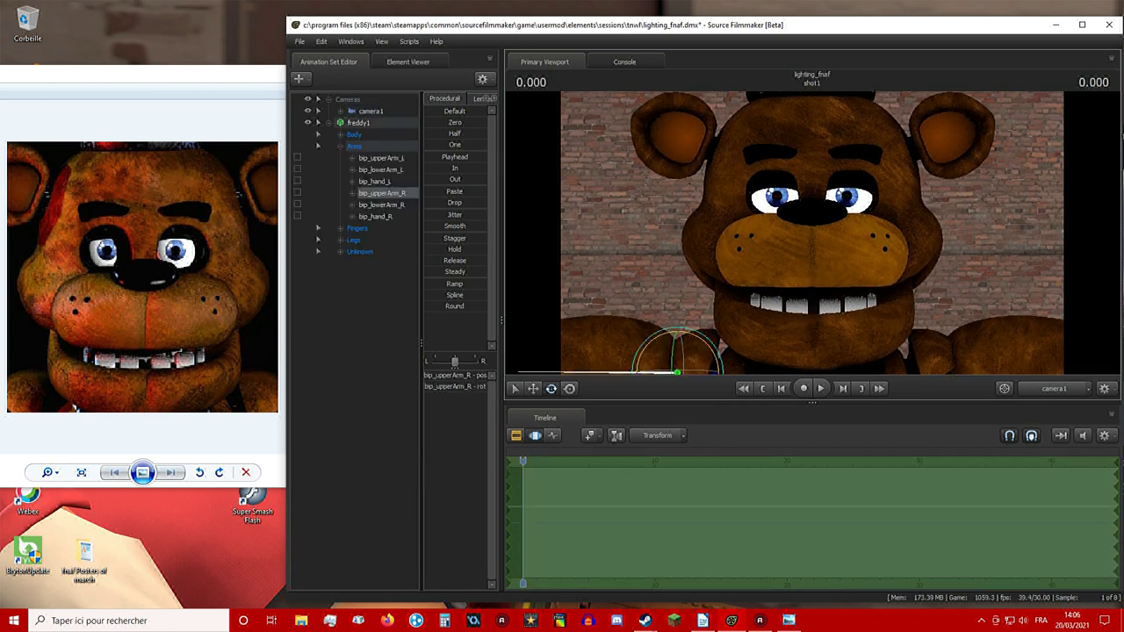
click(370, 110)
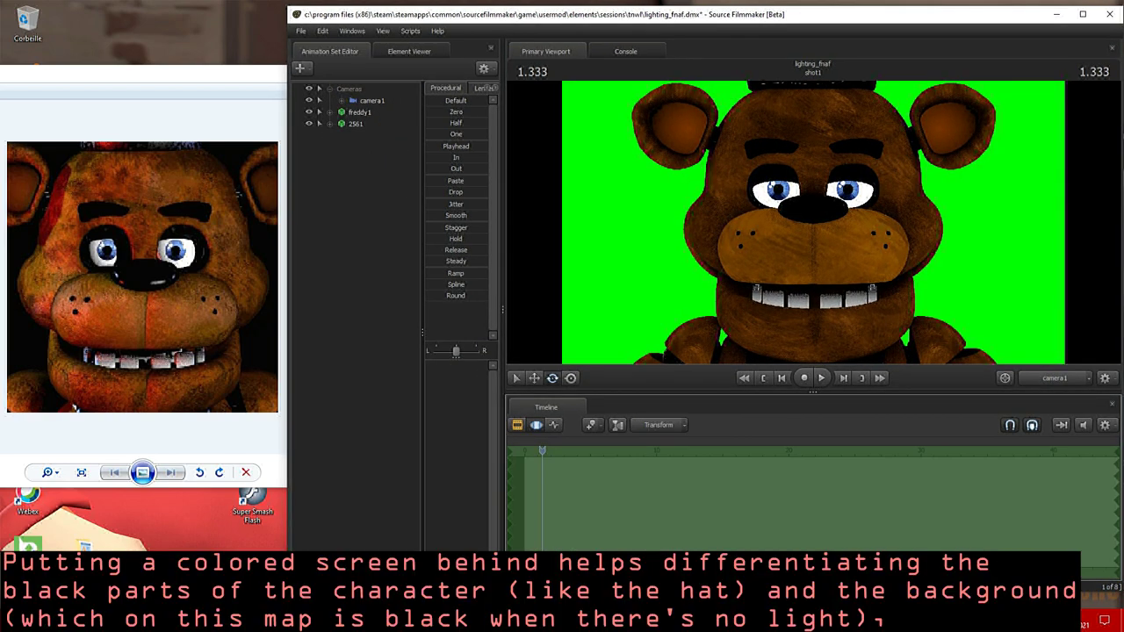
Switch the viewport lighting on and back off to compare the character's silhouette against the green screen
right_click(728, 183)
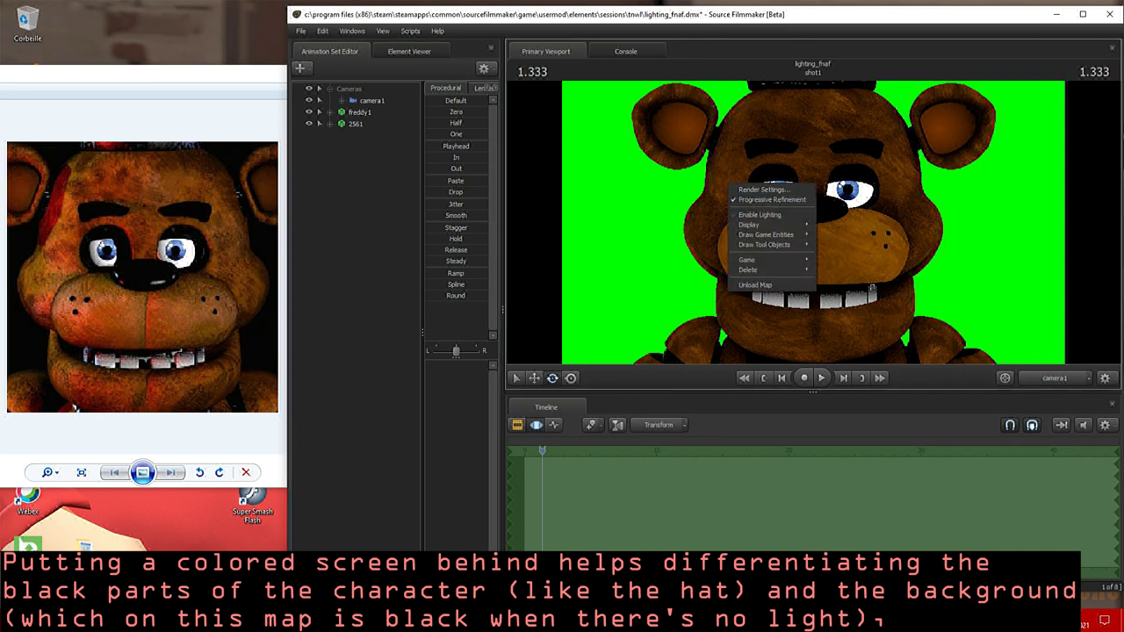
key(Escape)
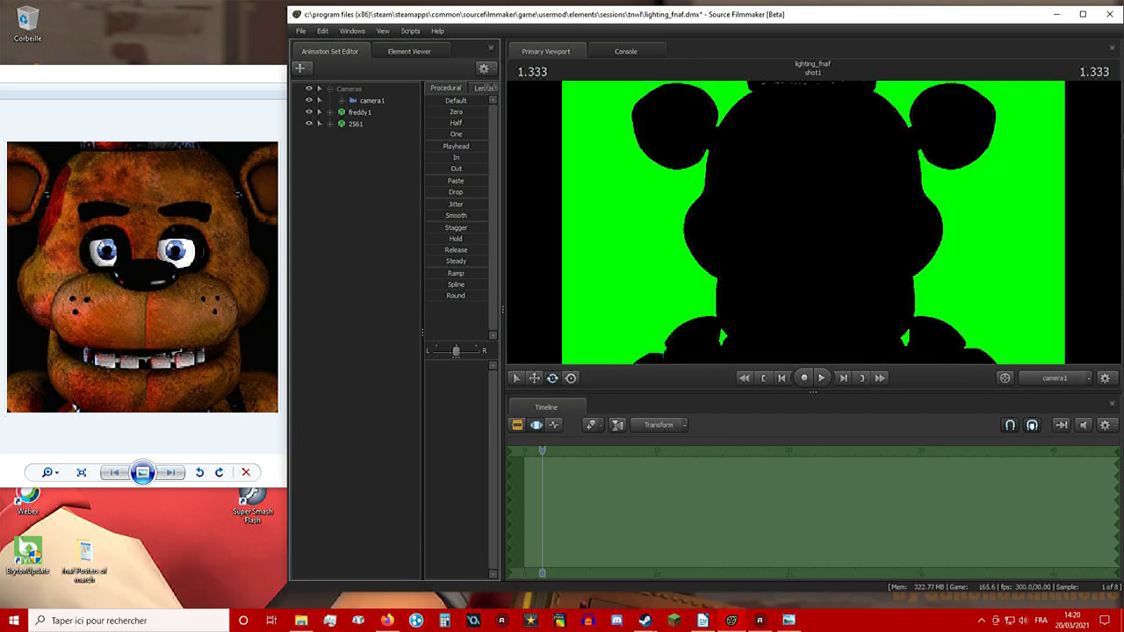
right_click(740, 187)
click(773, 223)
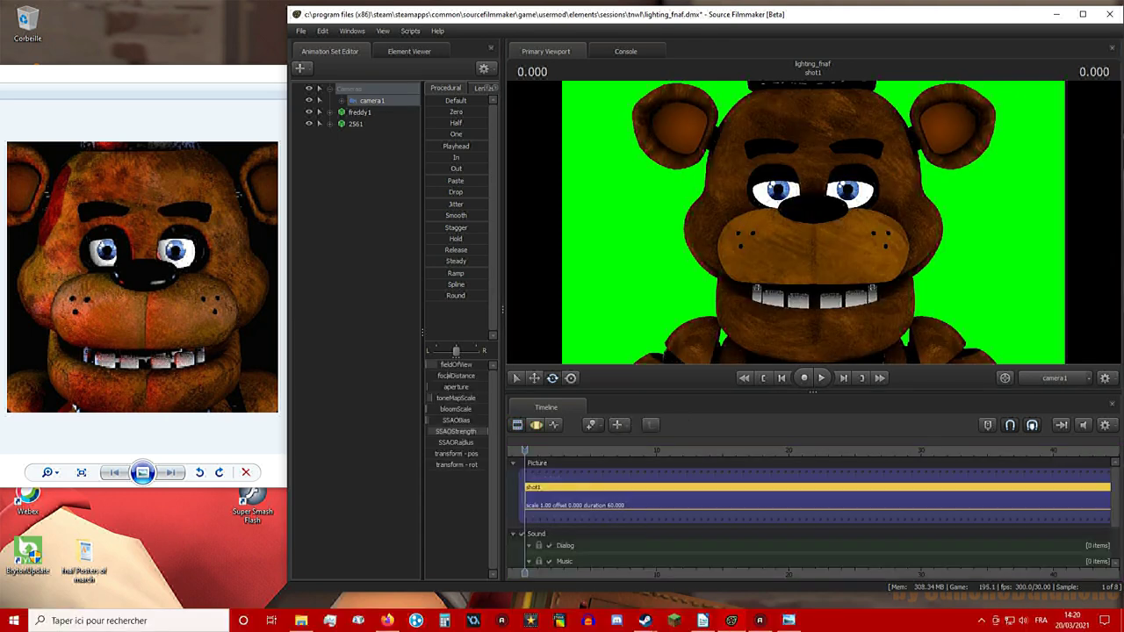
Enable lighting in the primary viewport
right_click(763, 161)
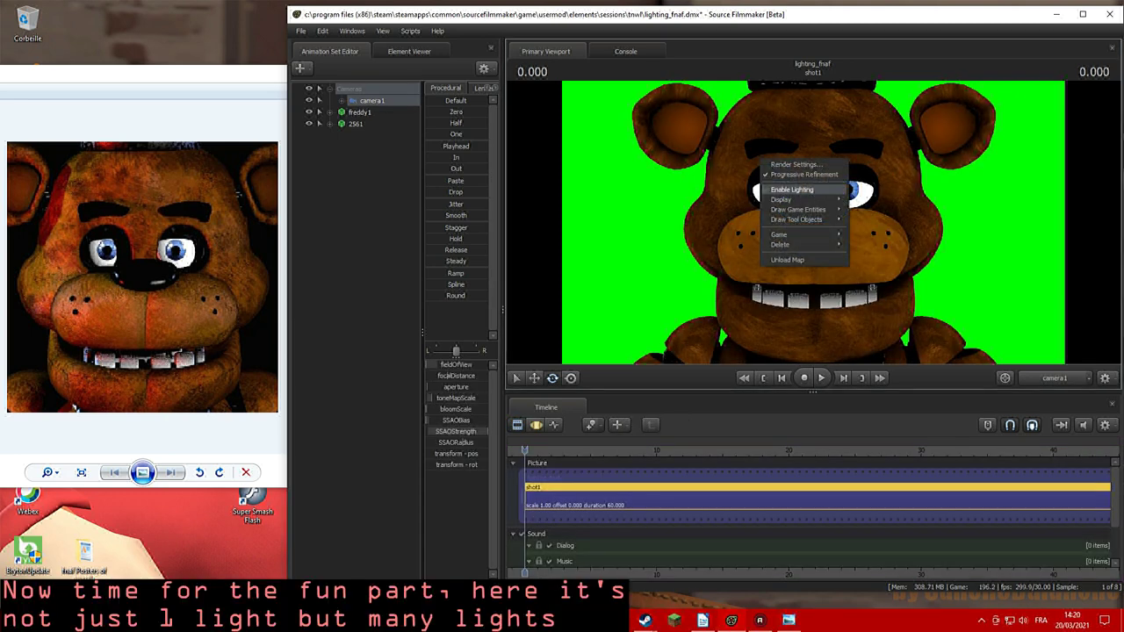
click(792, 189)
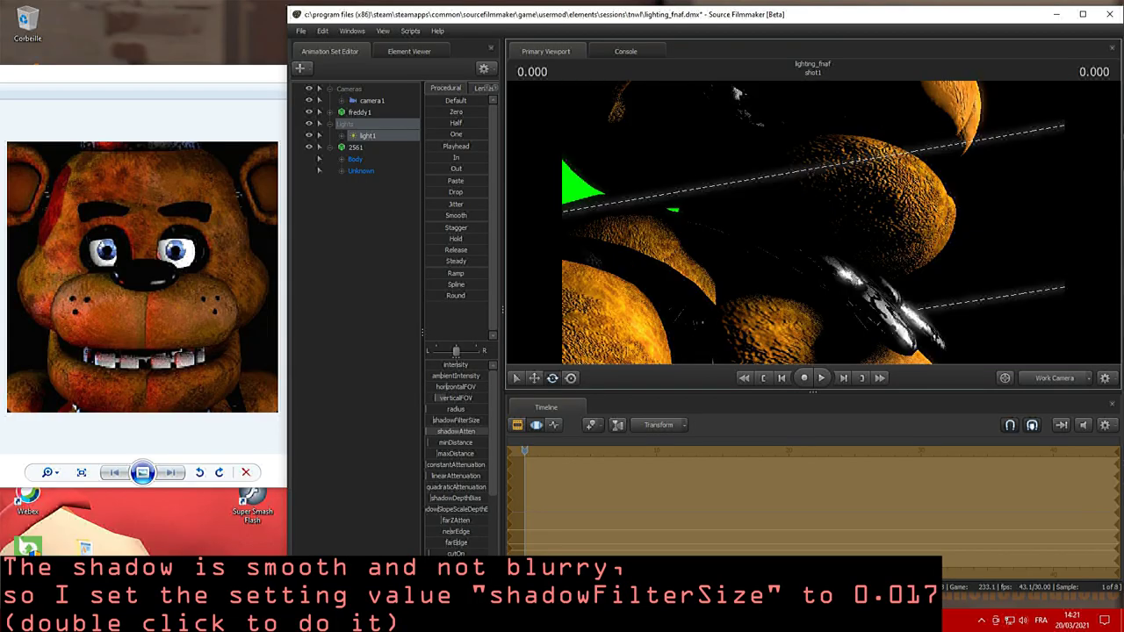
Set light1's shadowFilterSize to 0.017 to sharpen the shadows on the character
drag(872, 288, 791, 259)
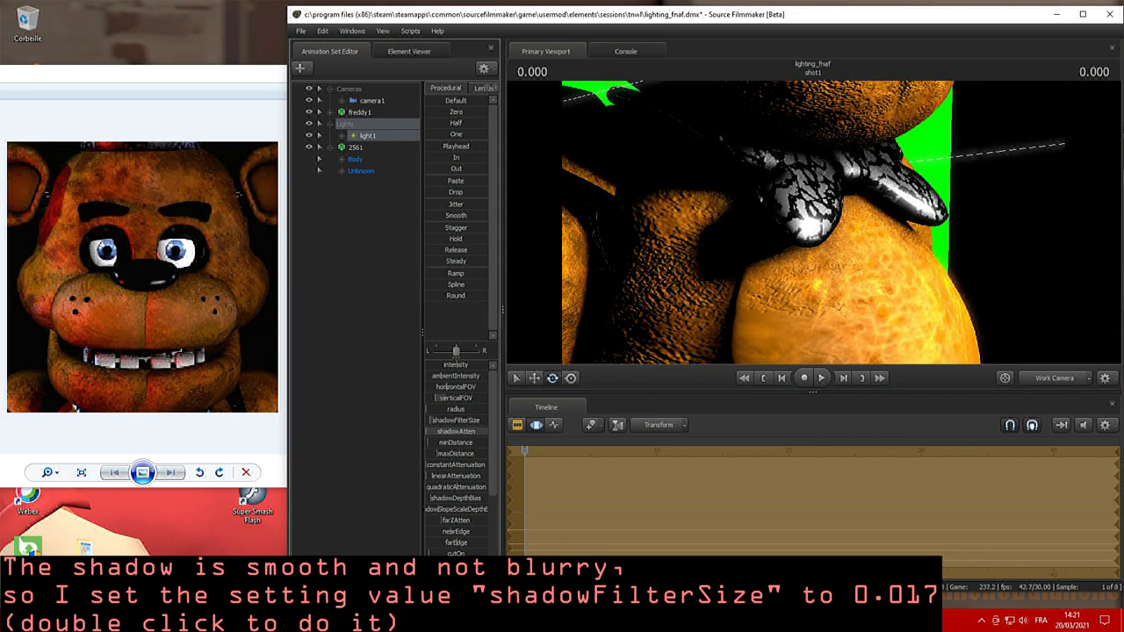
double_click(455, 421)
drag(457, 421, 436, 420)
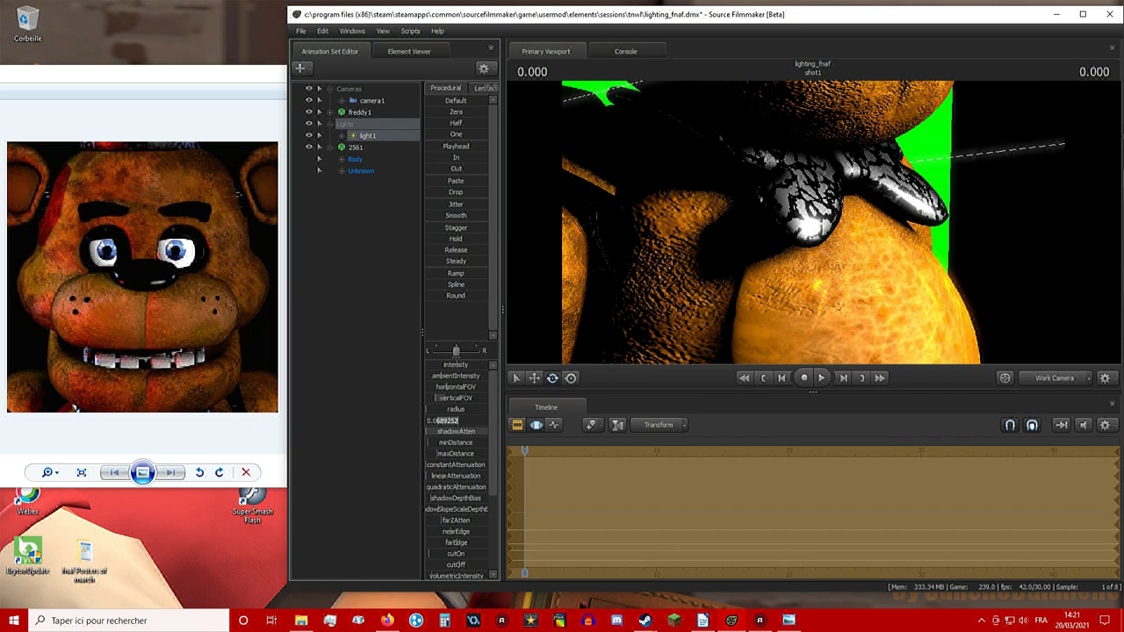
key(BackSpace)
key(Return)
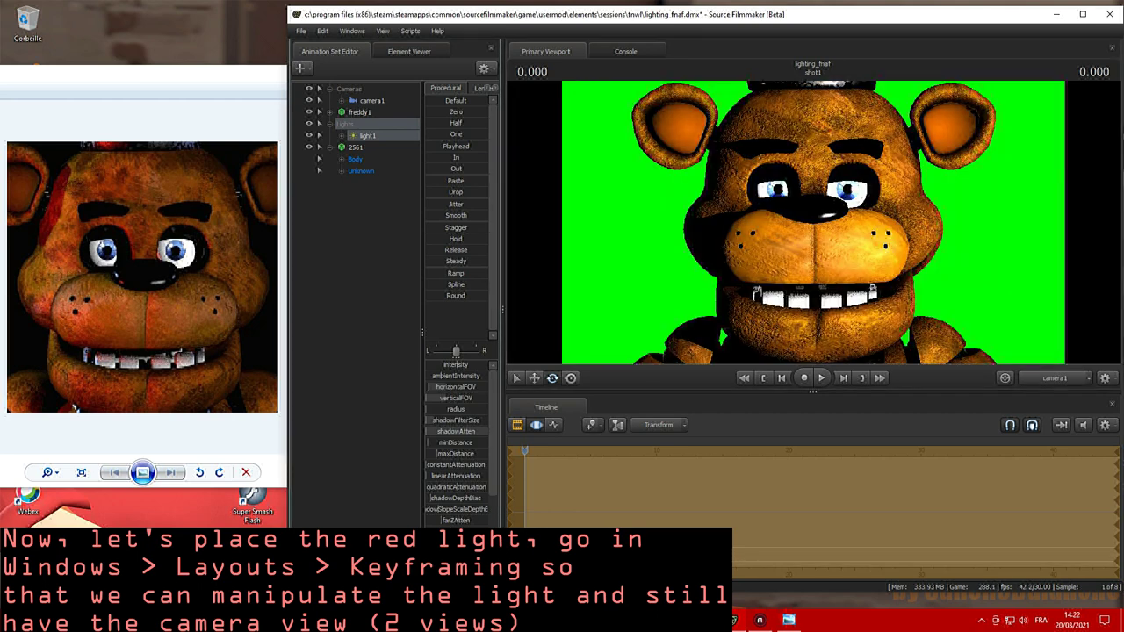
Switch the window arrangement to the Keyframing layout with primary and secondary viewports
click(352, 31)
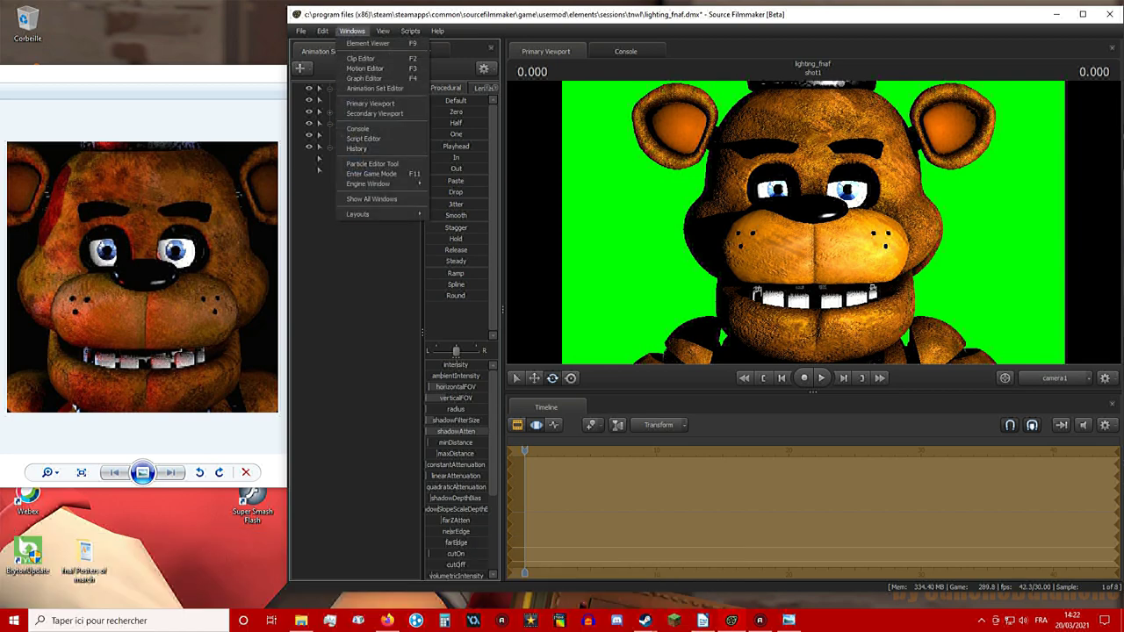
mouse_move(368, 215)
click(465, 270)
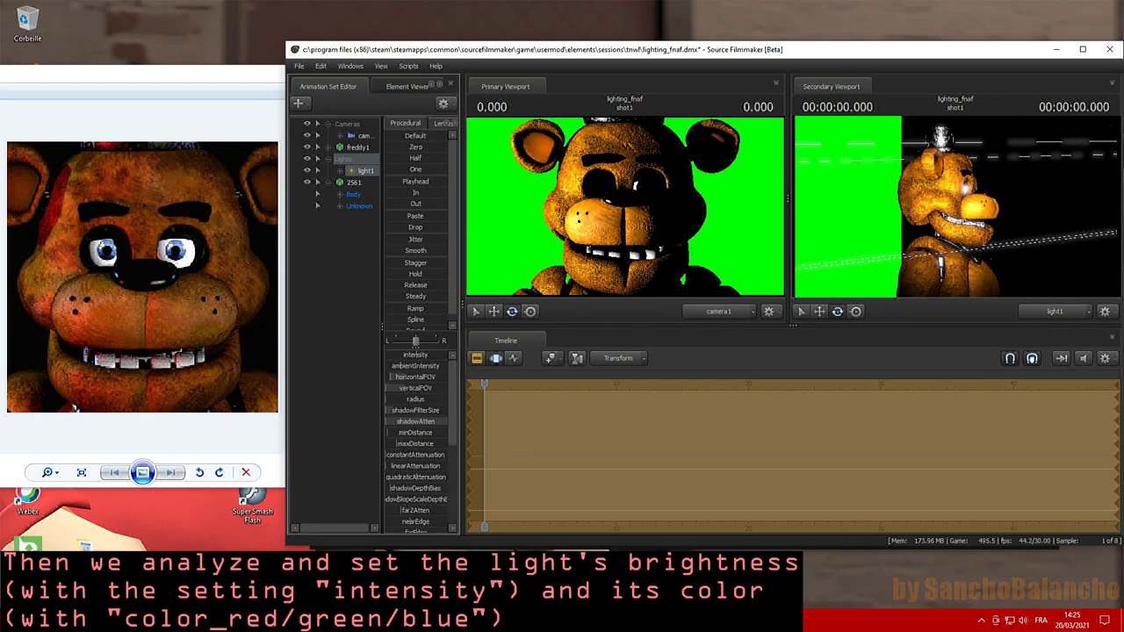
Turn light1 red by lowering its color_green and color_blue values
scroll(416, 439, down, 5)
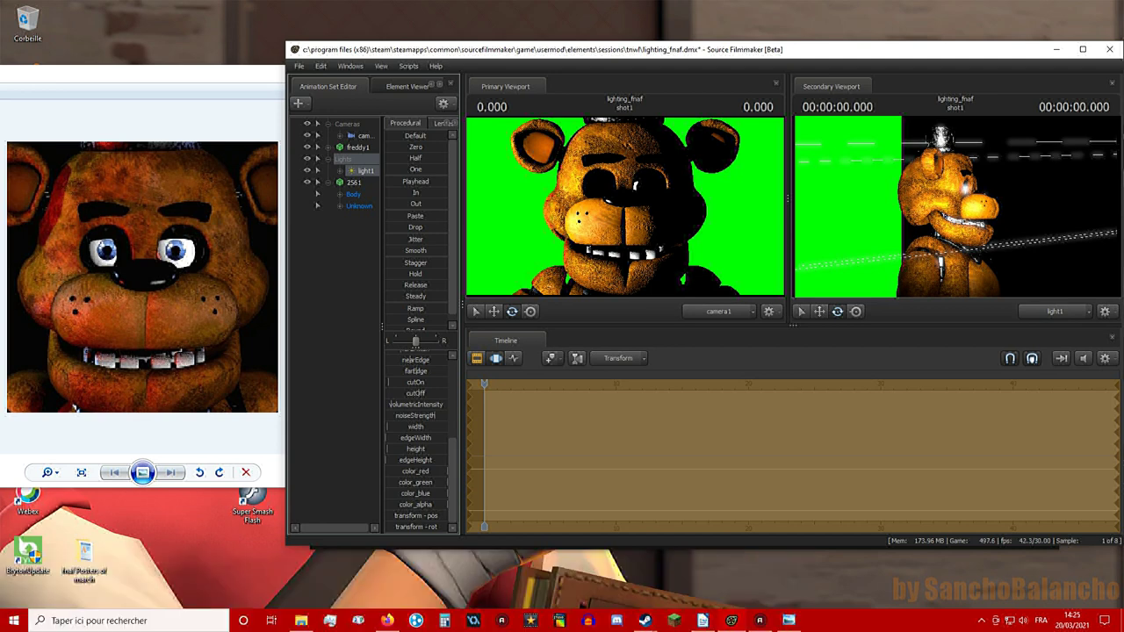
mouse_move(416, 493)
mouse_down()
mouse_move(399, 494)
mouse_move(400, 482)
mouse_up()
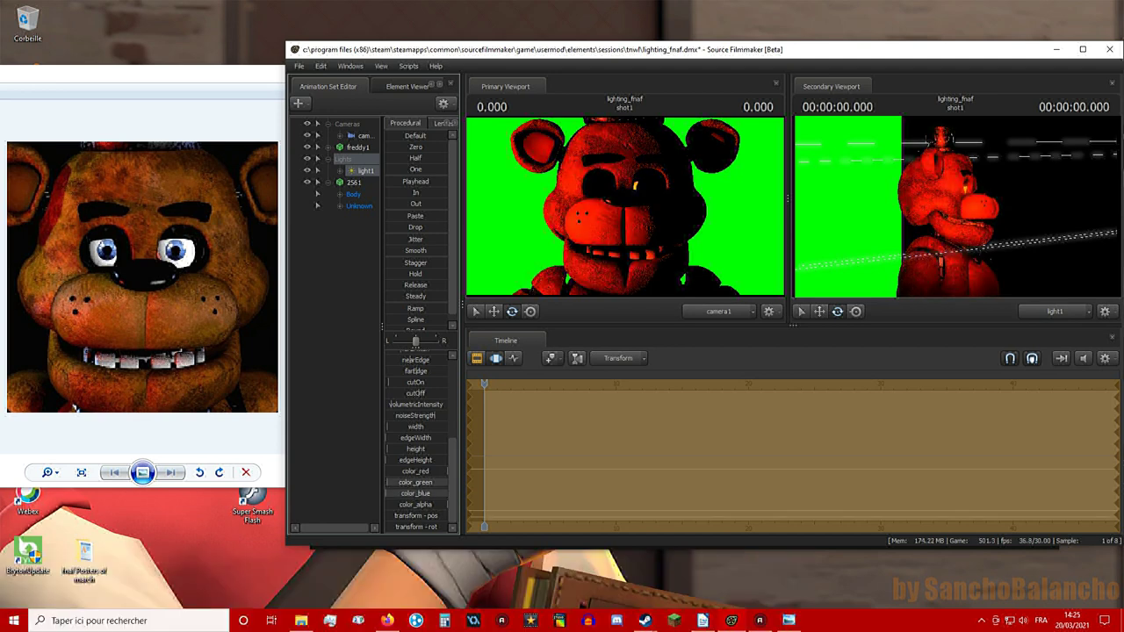
scroll(418, 439, up, 5)
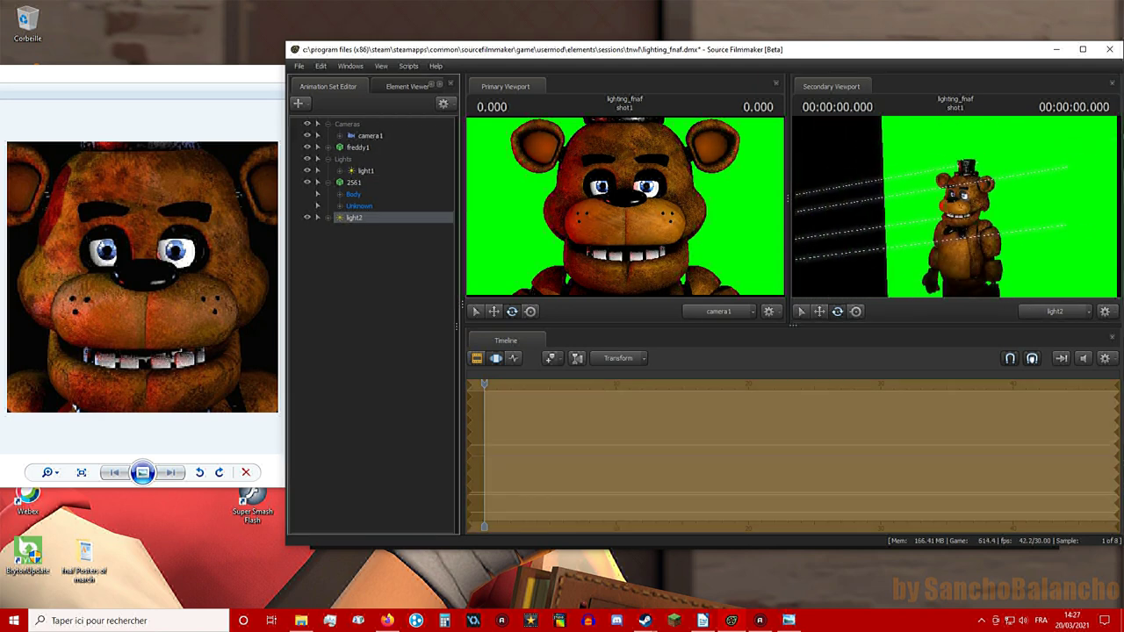
Add a third and a fourth light to the scene and go through the fourth light's intensity and color settings
right_click(384, 244)
click(439, 257)
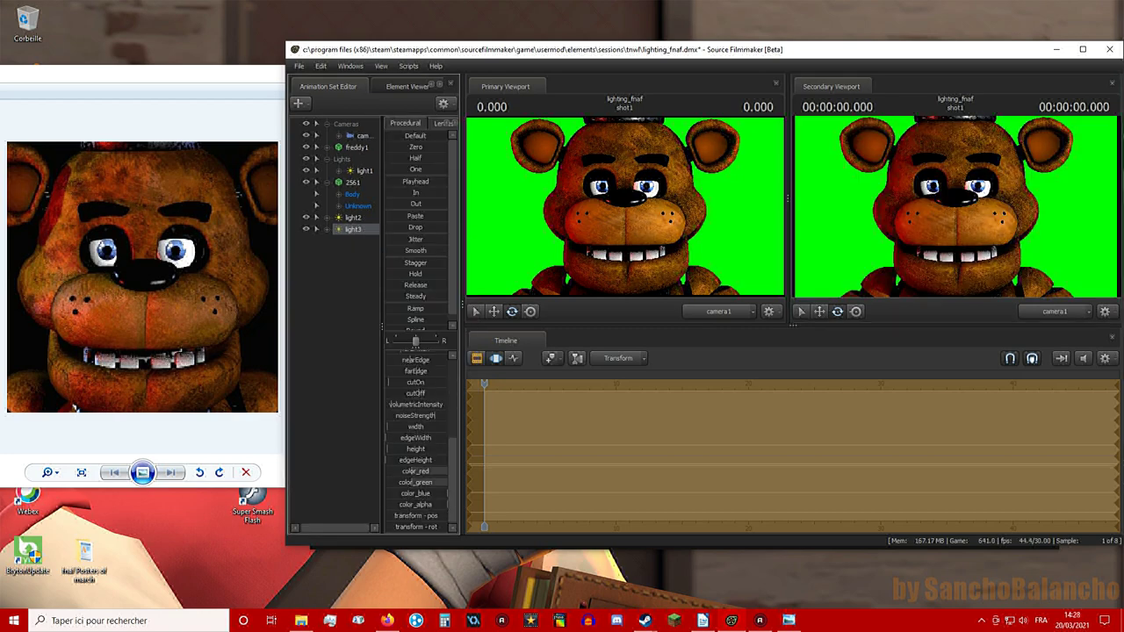
click(352, 216)
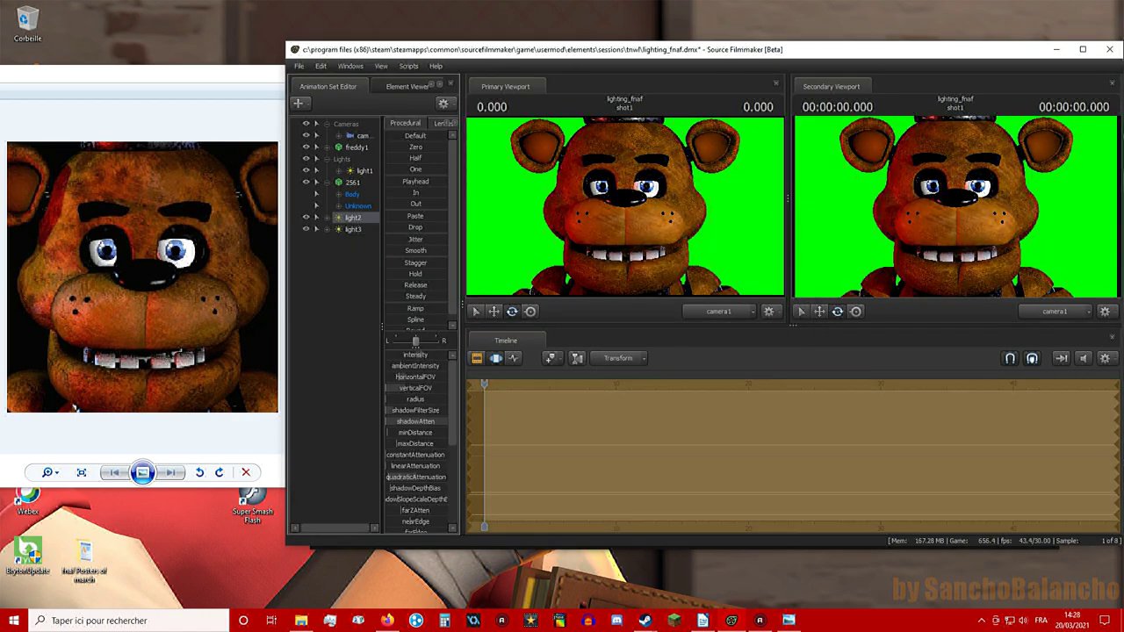
right_click(353, 220)
click(395, 254)
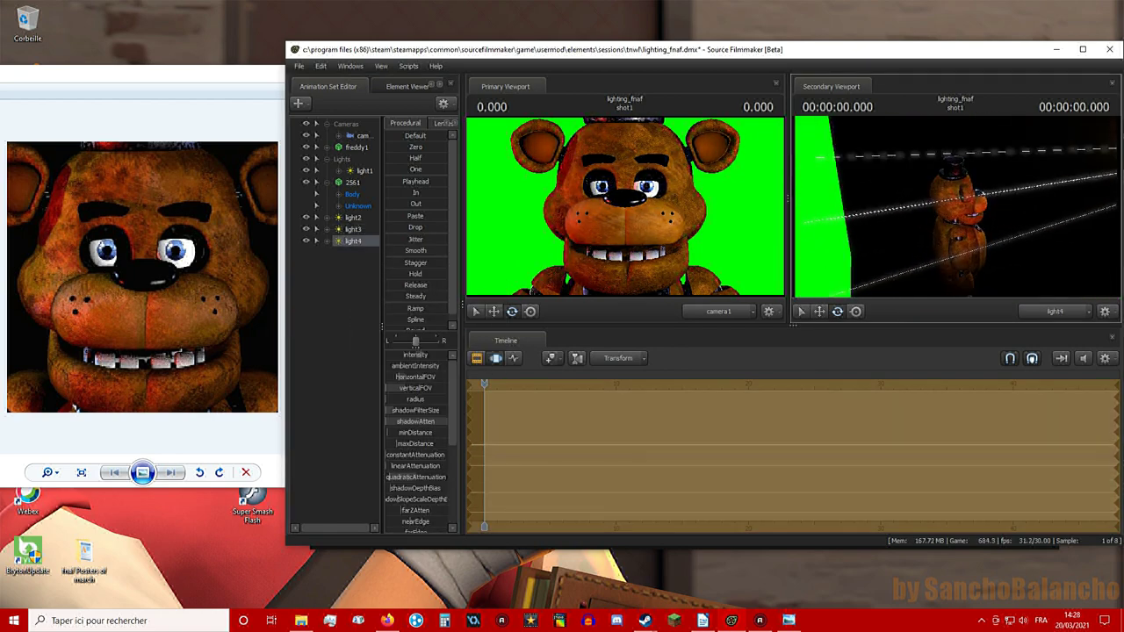
scroll(416, 439, down, 3)
scroll(417, 431, down, 2)
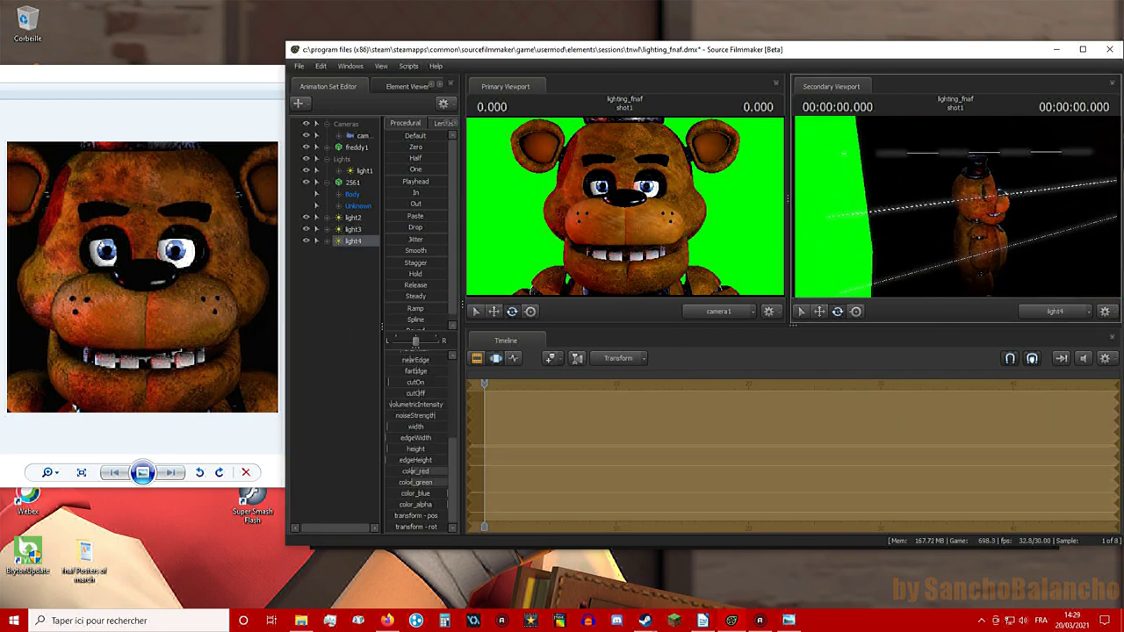
scroll(417, 421, up, 5)
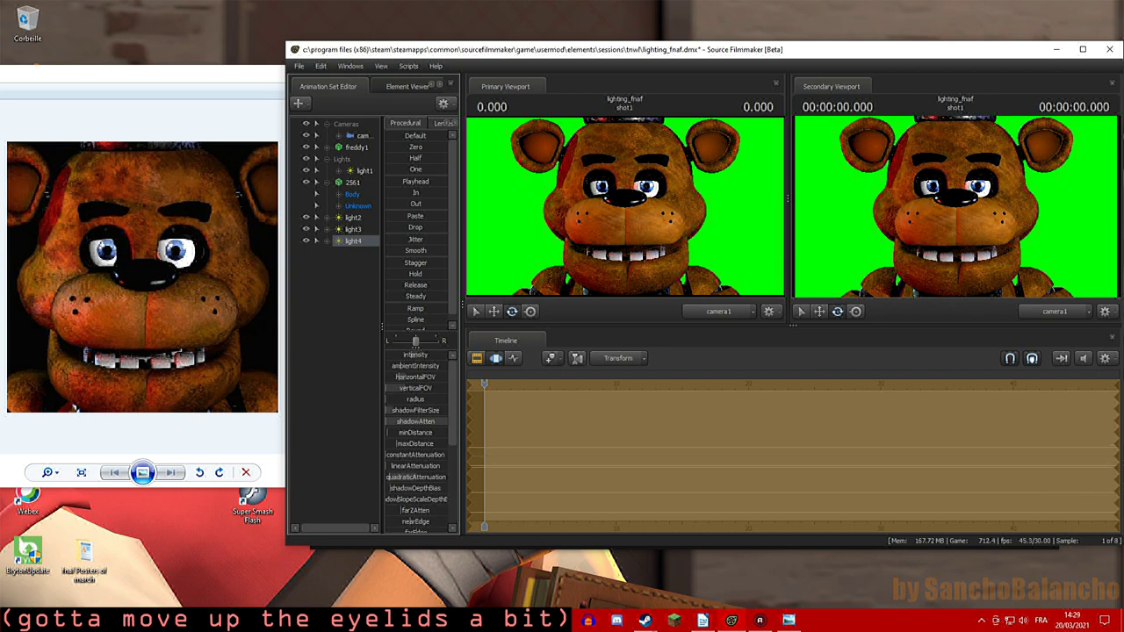
Raise freddy1's eyelids slightly and hide the green-screen model 2561 behind the character
click(317, 147)
click(339, 206)
click(377, 287)
ctrl+click(377, 300)
right_click(678, 187)
click(698, 215)
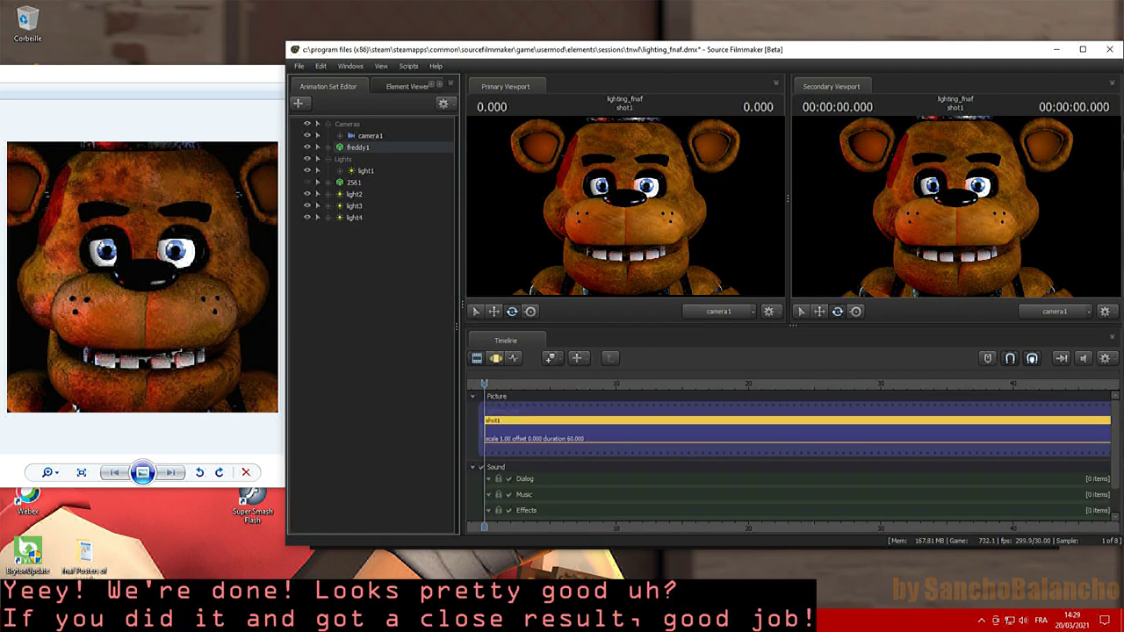
Find the rynfox\chica.mdl model in the model browser and put it in Freddy's place under the same lights
drag(956, 207, 931, 216)
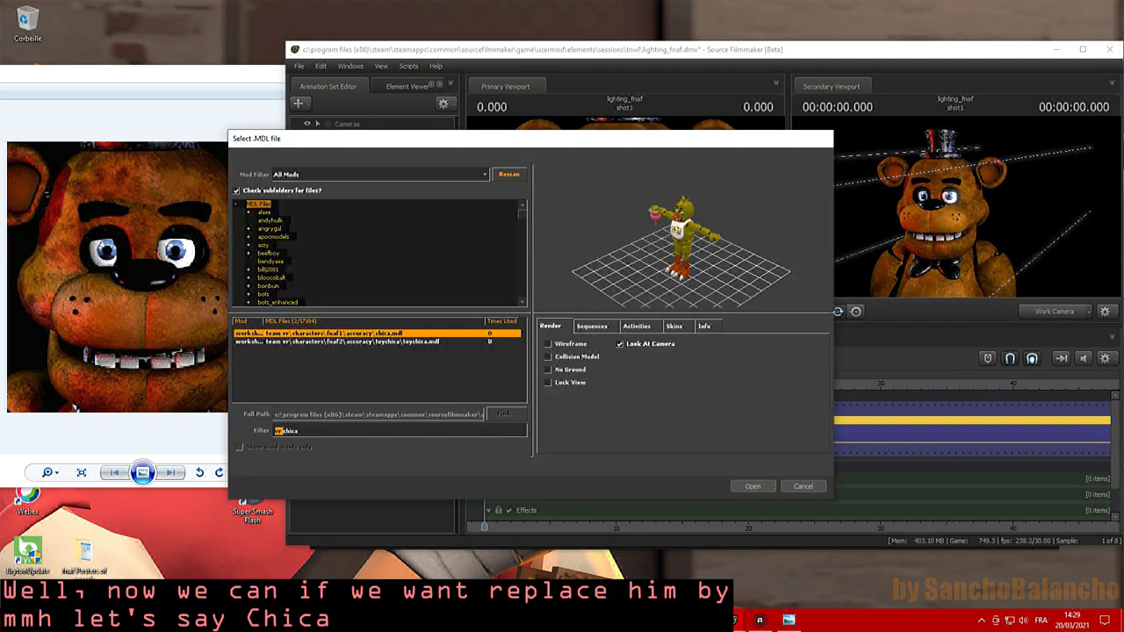
text(rynfox)
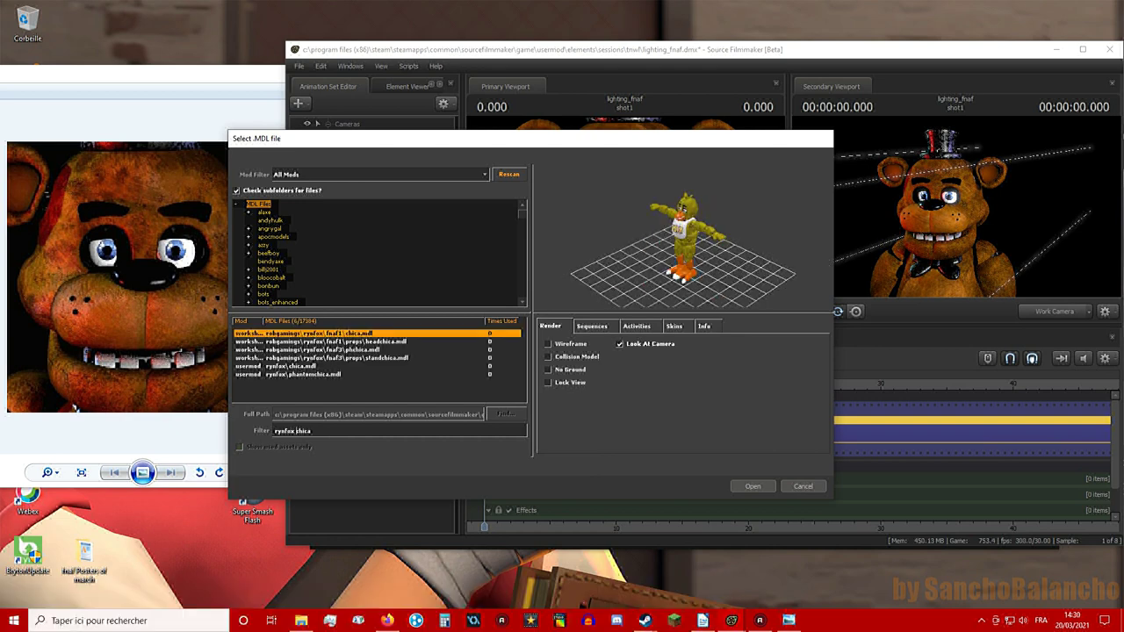
click(298, 366)
key(Return)
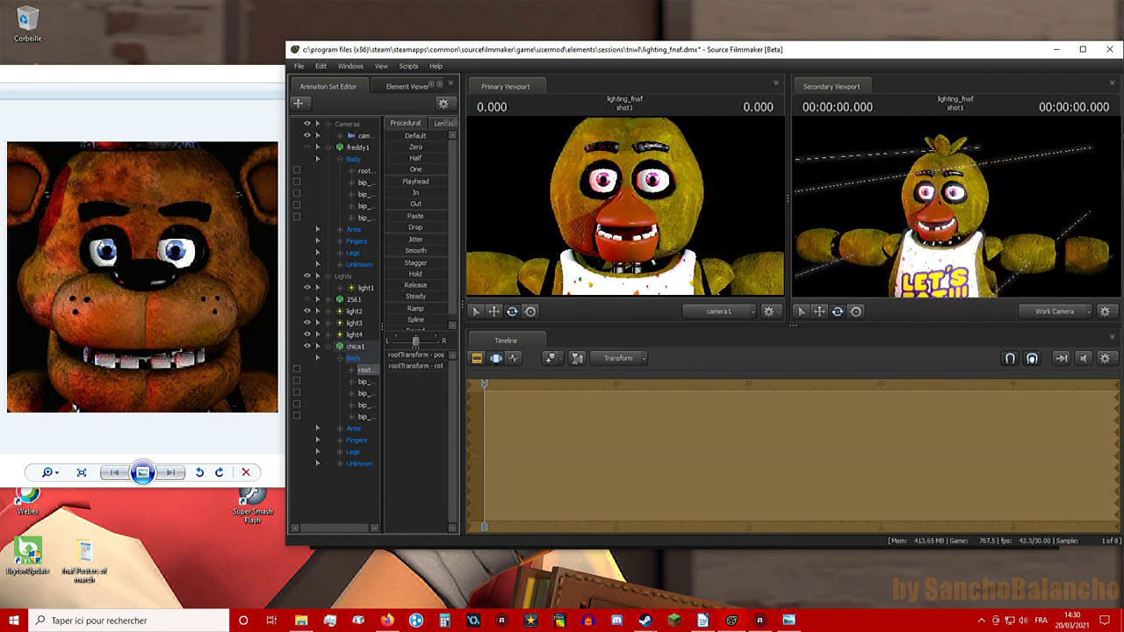
click(361, 136)
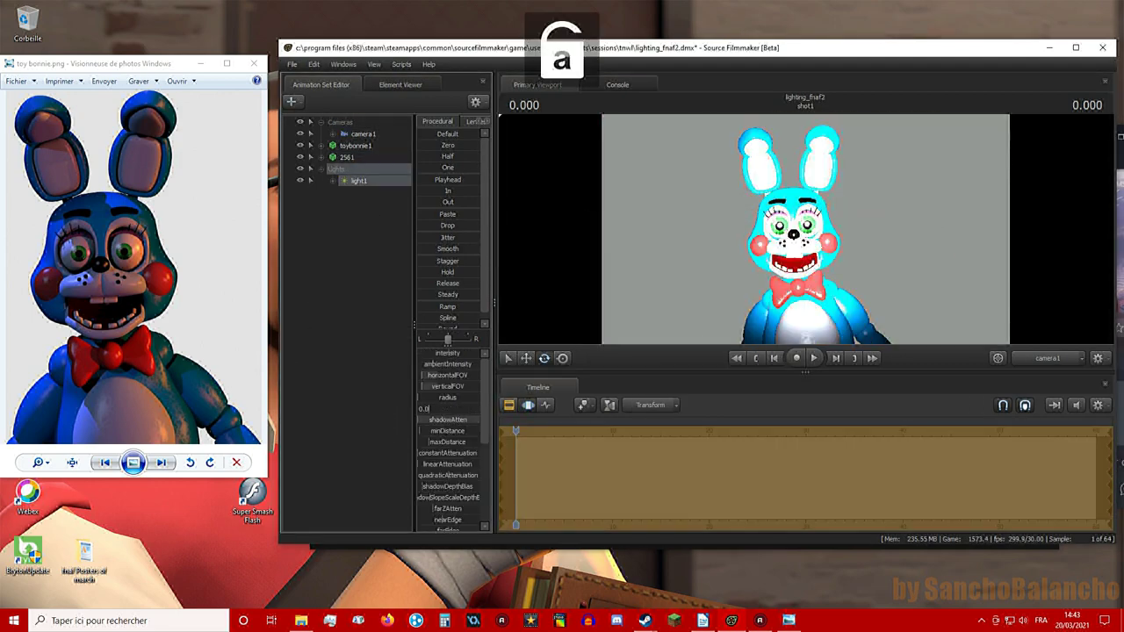
Switch the window arrangement to the layout with primary and secondary viewports side by side
click(343, 64)
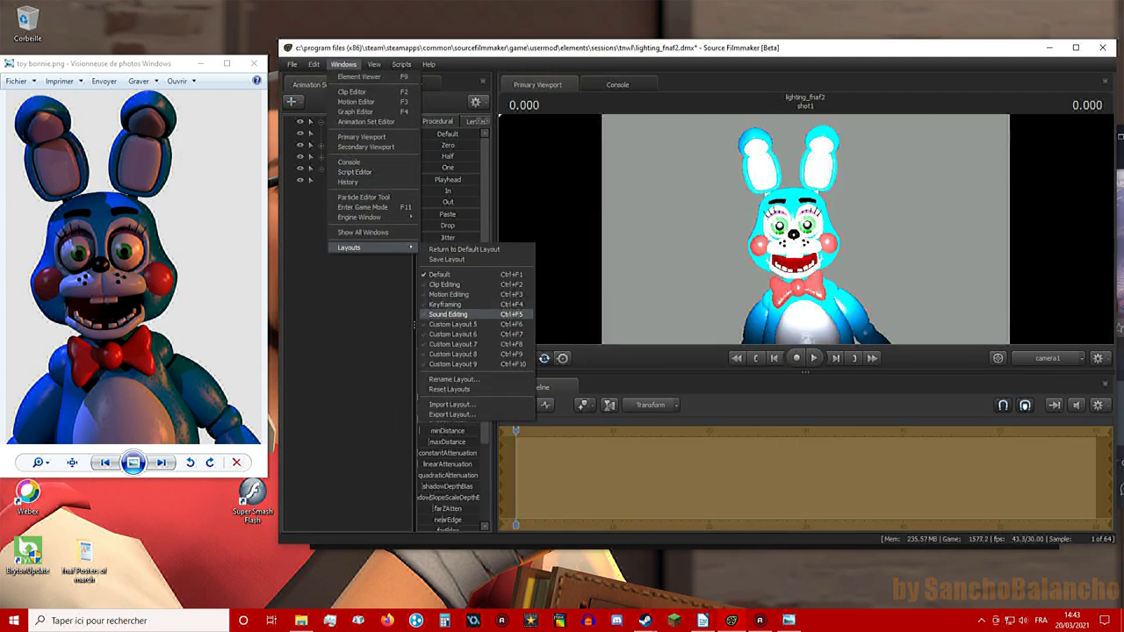
click(427, 313)
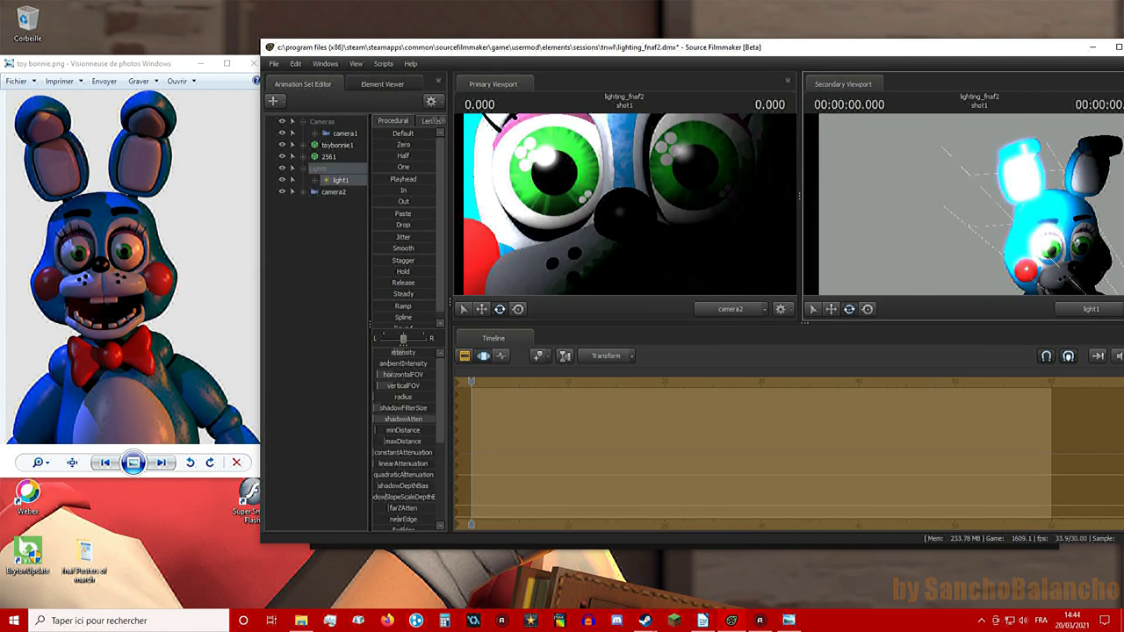
Adjust light1, then add and aim three more lights on Toy Bonnie to match the blue and warm tones of the reference
click(340, 180)
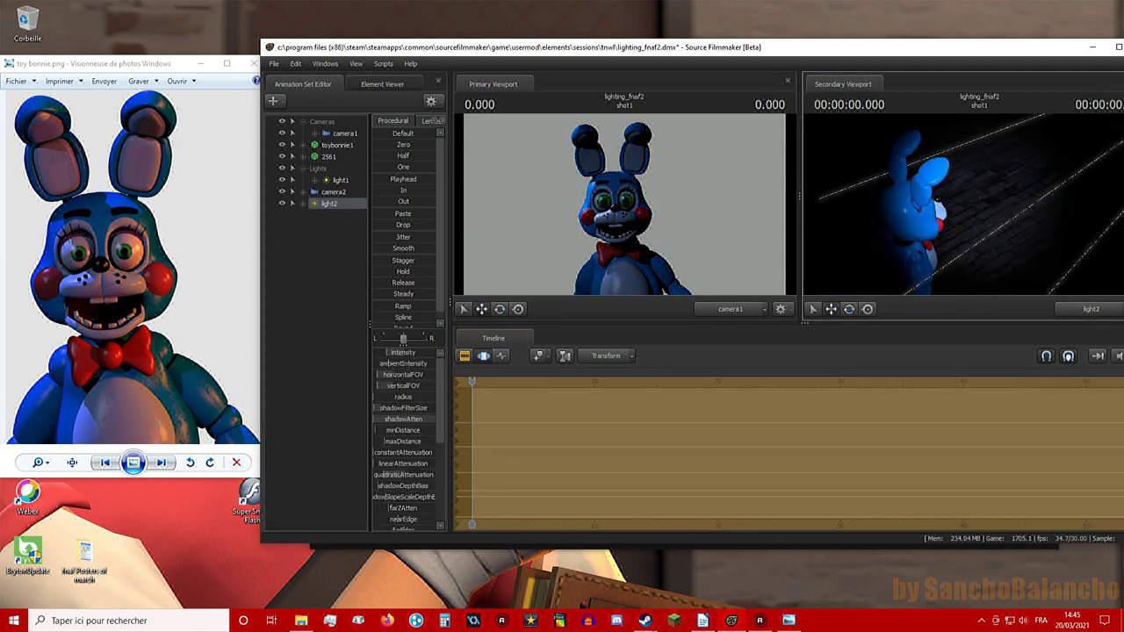
scroll(404, 439, down, 2)
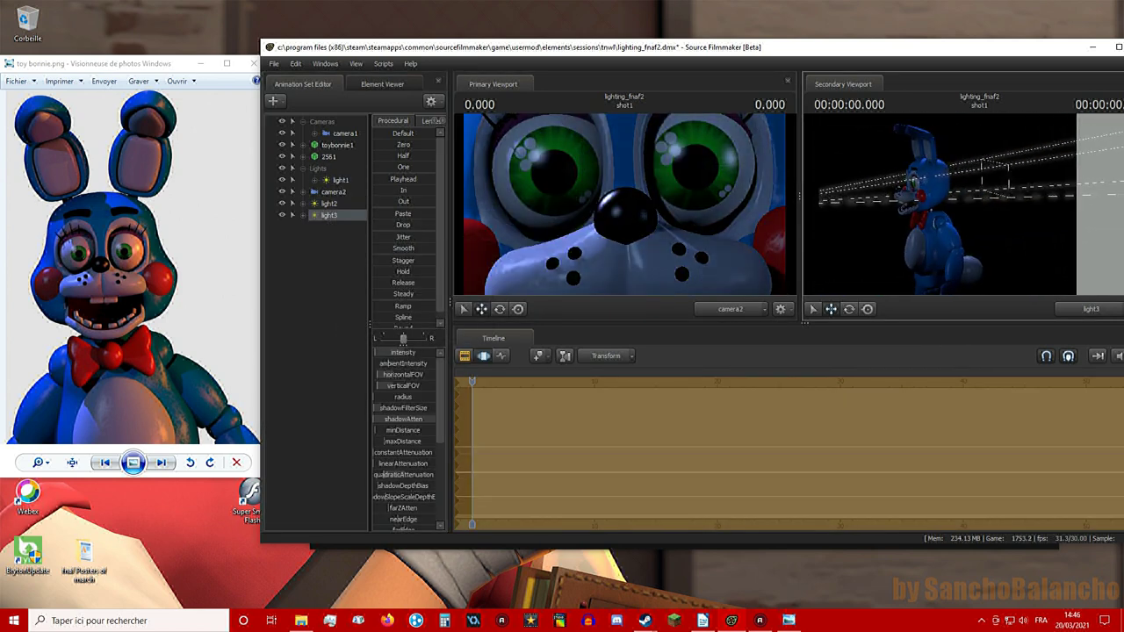
click(345, 133)
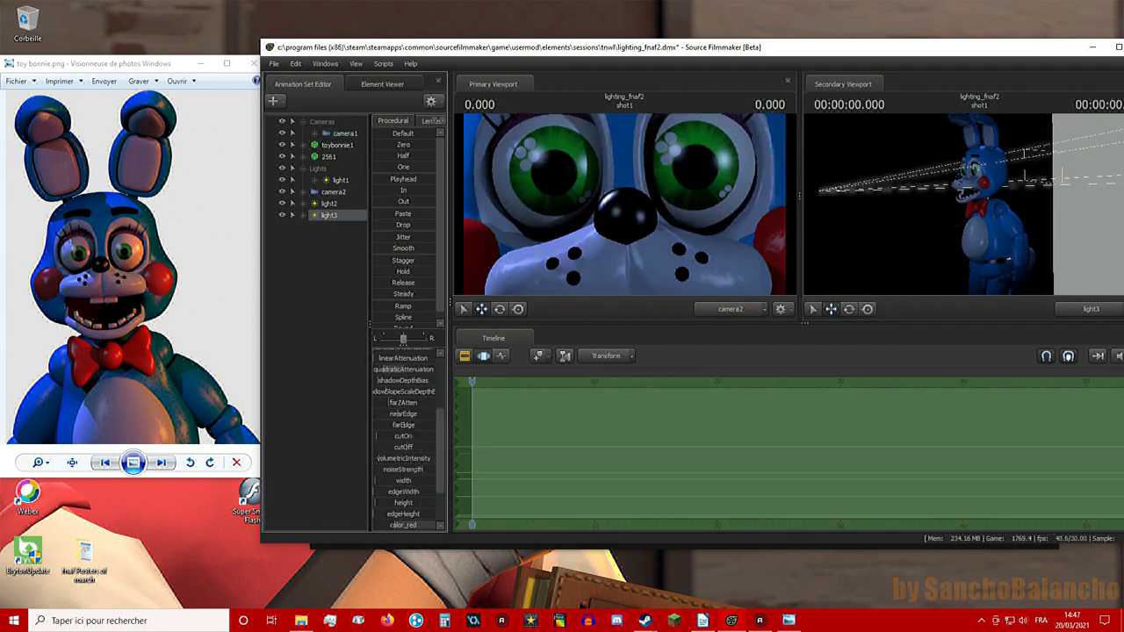
click(329, 216)
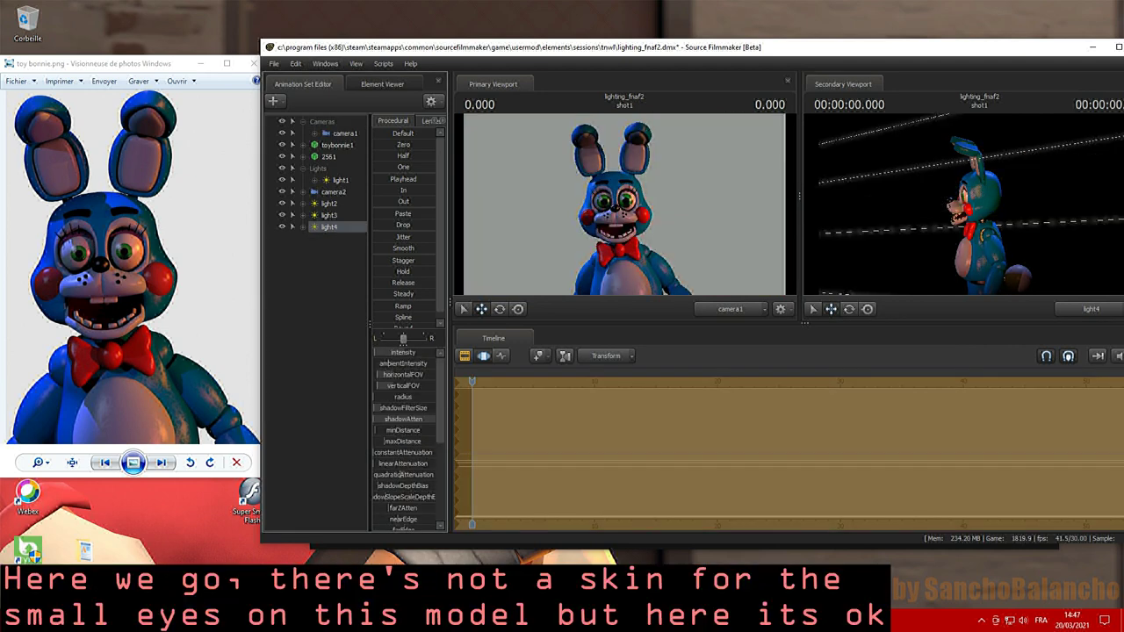
Open the list of window layouts to change the two-viewport arrangement
click(325, 64)
mouse_move(351, 247)
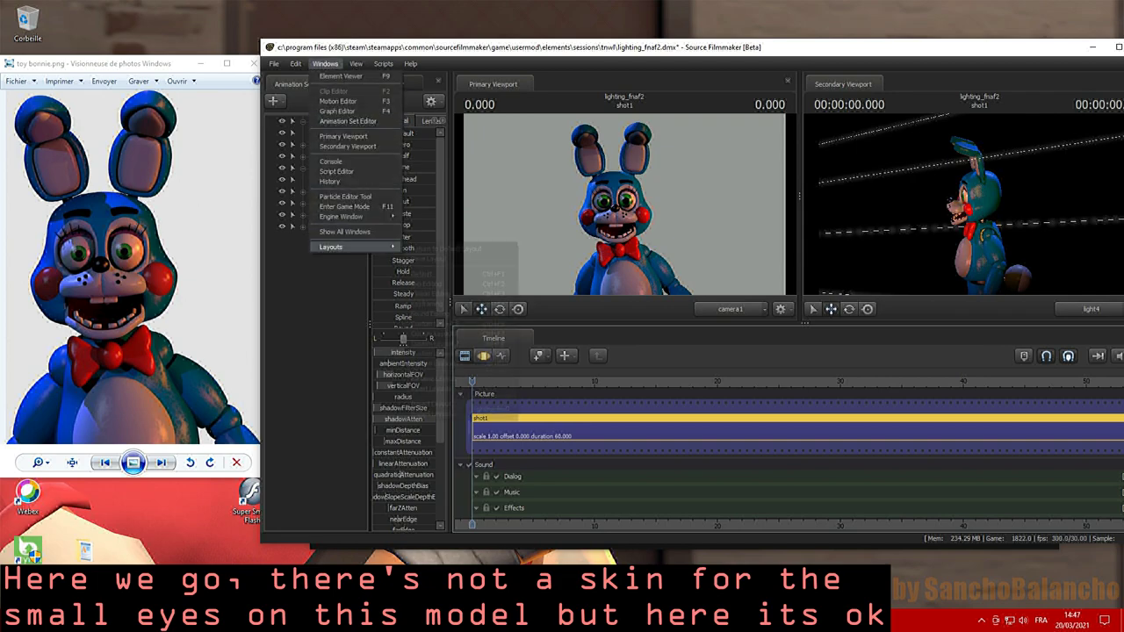